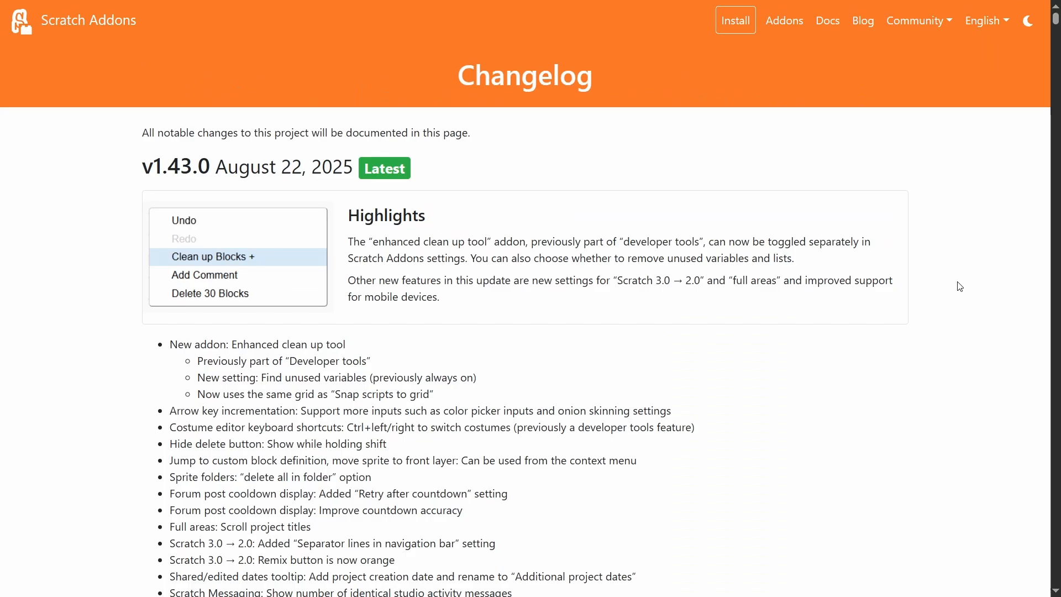
scroll(122, 183, down, 3)
scroll(122, 184, down, 2)
scroll(123, 183, down, 2)
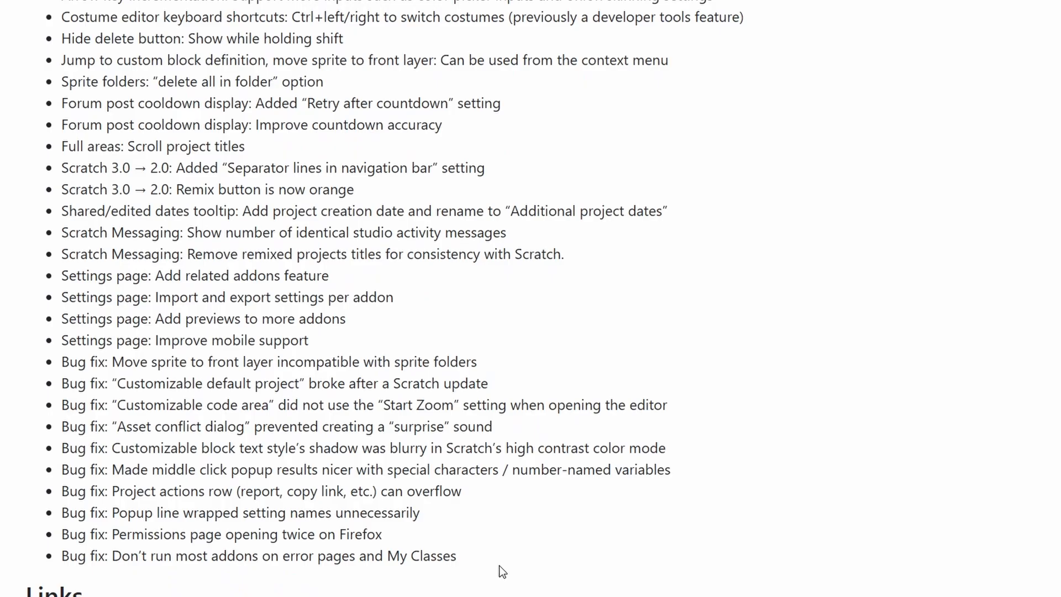
scroll(496, 567, up, 5)
drag(496, 567, 34, 239)
- Scroll through the v1.43.0 and v1.42.0 changelog sections, clearing stray text selections
click(928, 215)
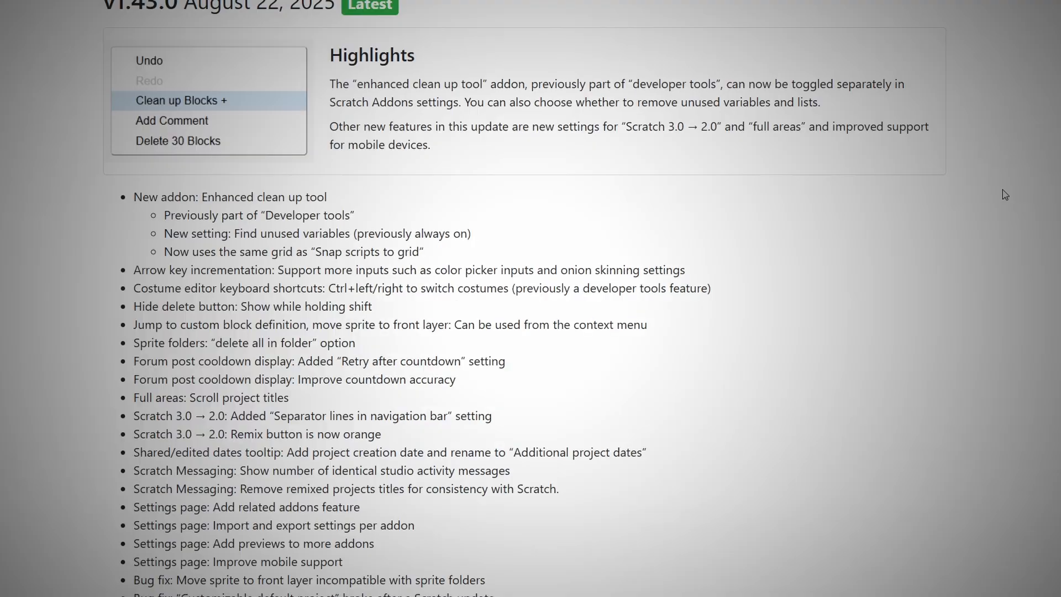
scroll(961, 205, down, 5)
scroll(931, 202, down, 5)
scroll(578, 202, down, 2)
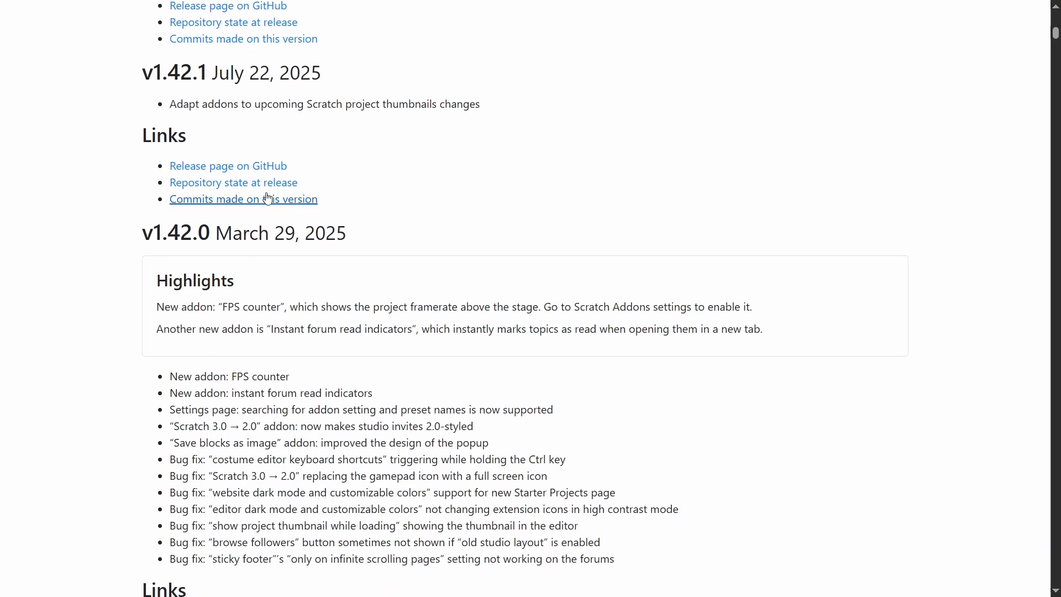
scroll(133, 180, down, 2)
mouse_move(133, 157)
mouse_down()
mouse_move(598, 425)
mouse_move(755, 488)
mouse_up()
click(811, 426)
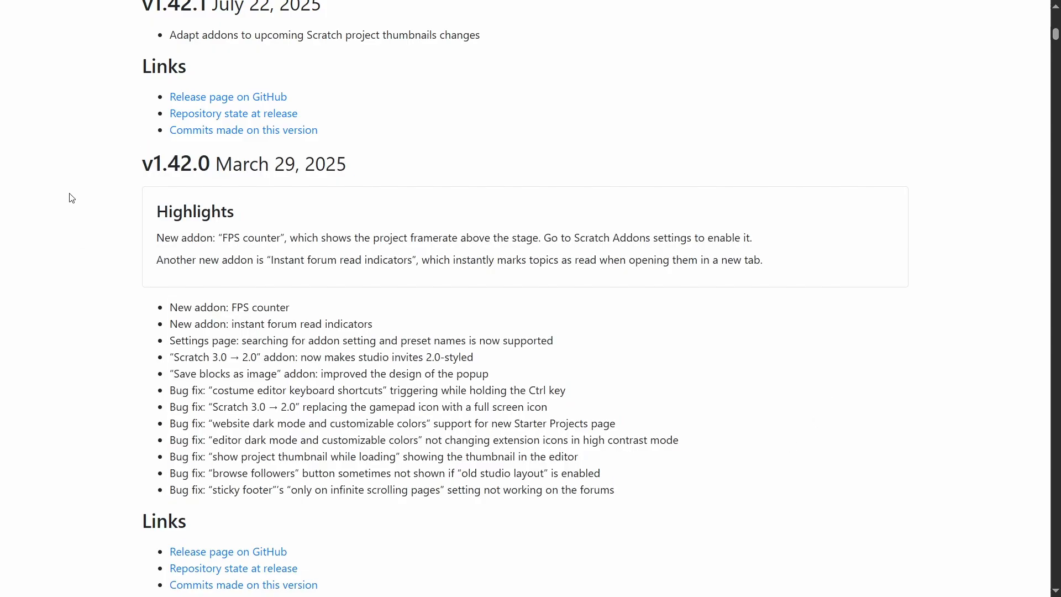
scroll(894, 340, down, 1)
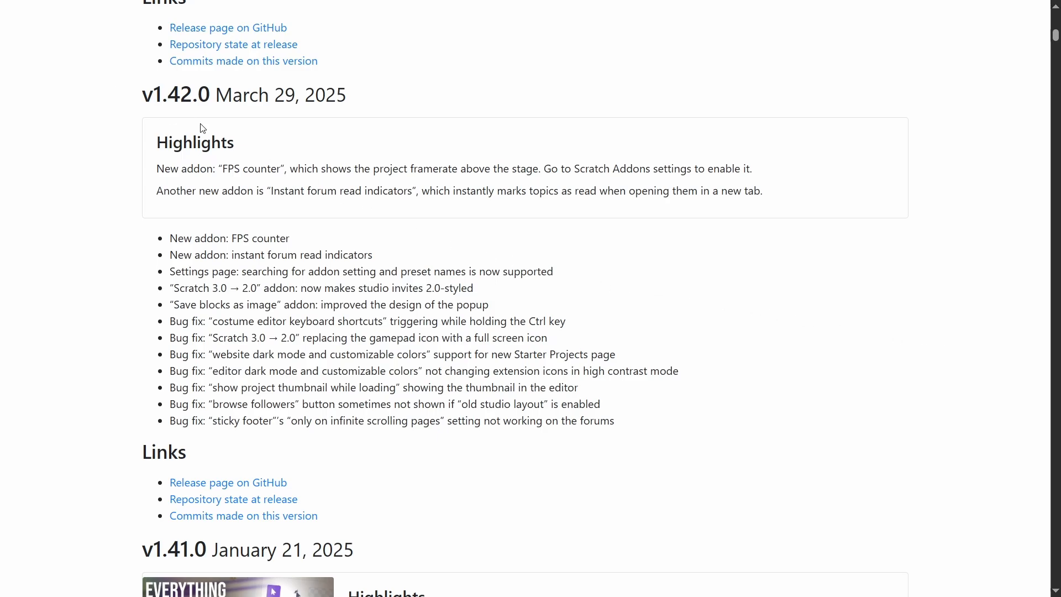
scroll(316, 170, up, 3)
scroll(473, 307, up, 5)
scroll(457, 332, up, 4)
scroll(348, 254, up, 1)
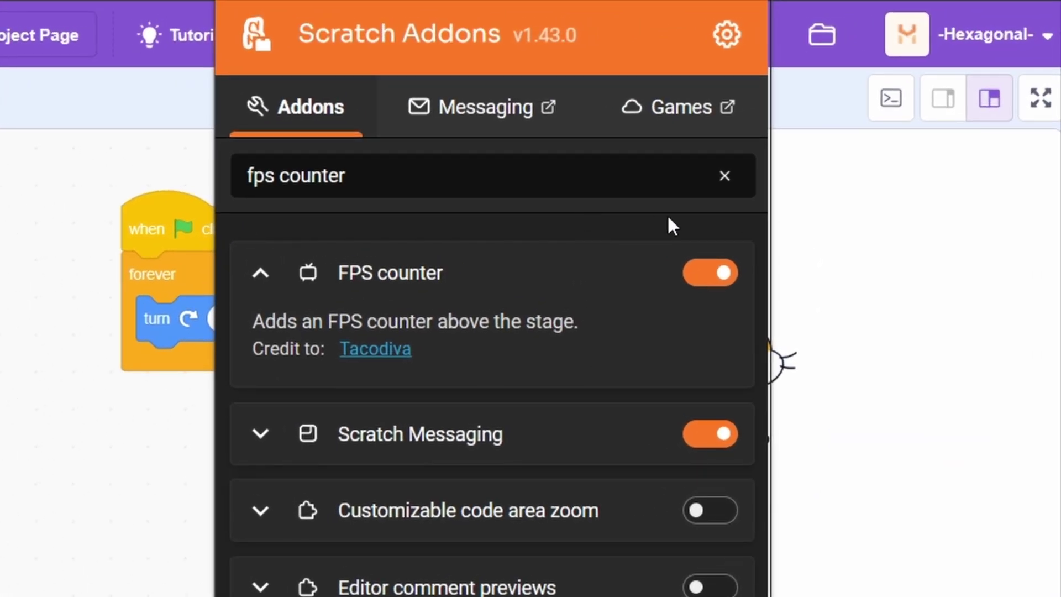
- Run the spinning-cat project, view its Debugger Performance graph, then switch it to 60 FPS mode
click(829, 218)
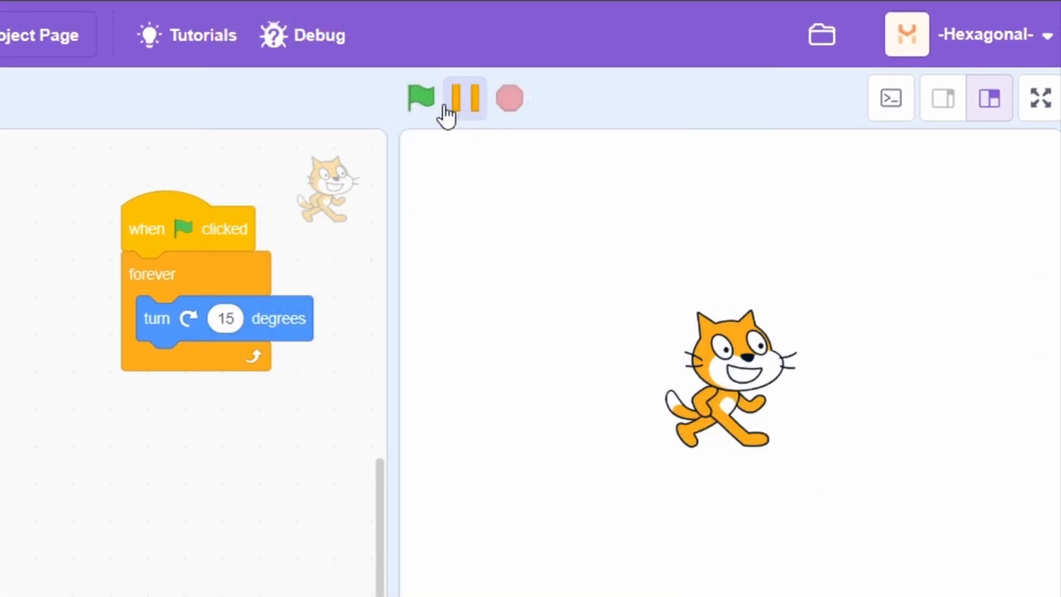
click(421, 97)
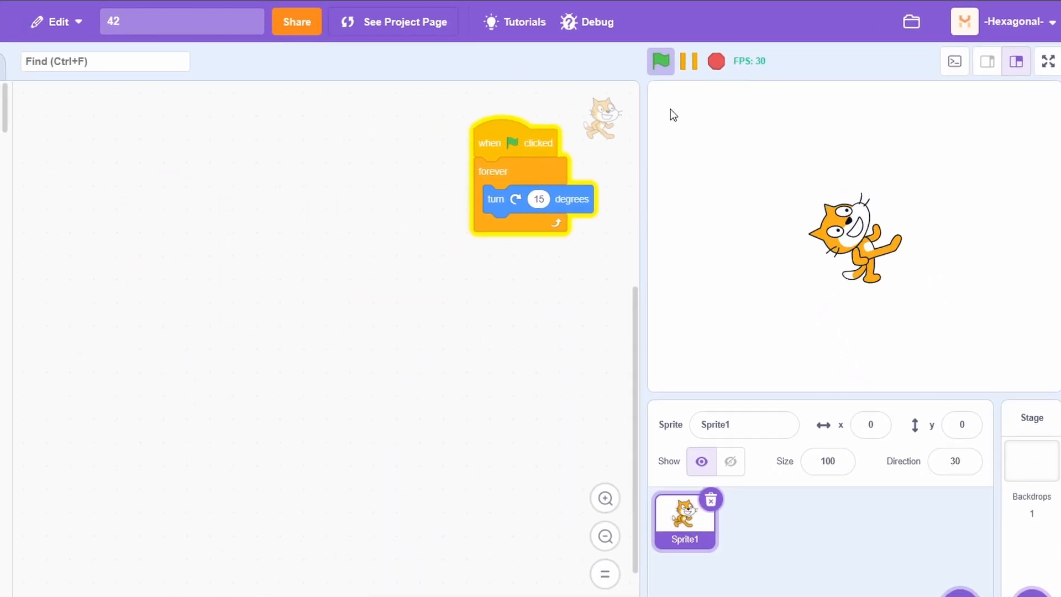
click(954, 63)
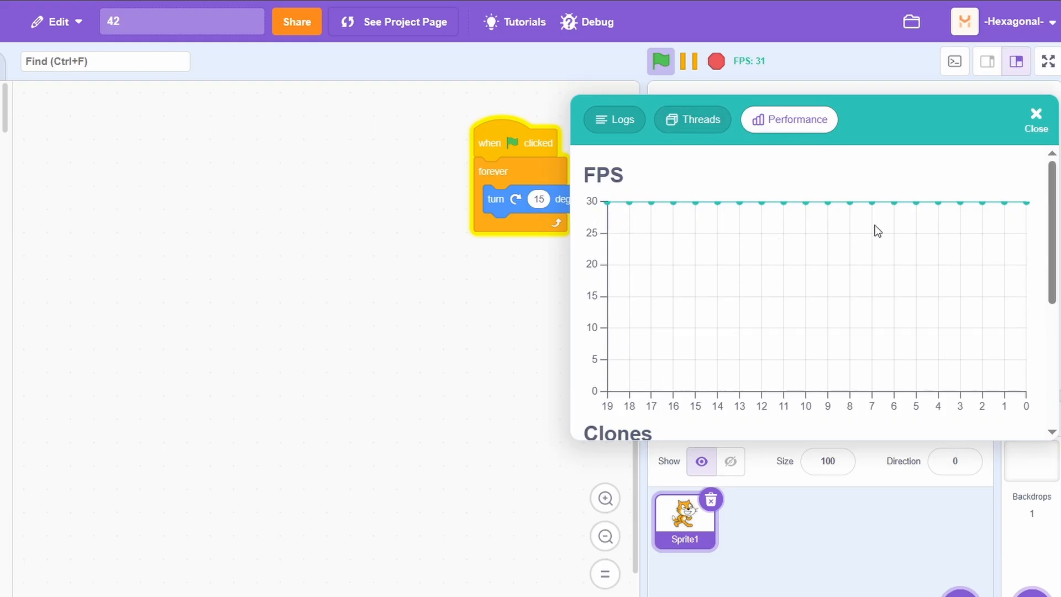
click(1036, 116)
alt+click(459, 91)
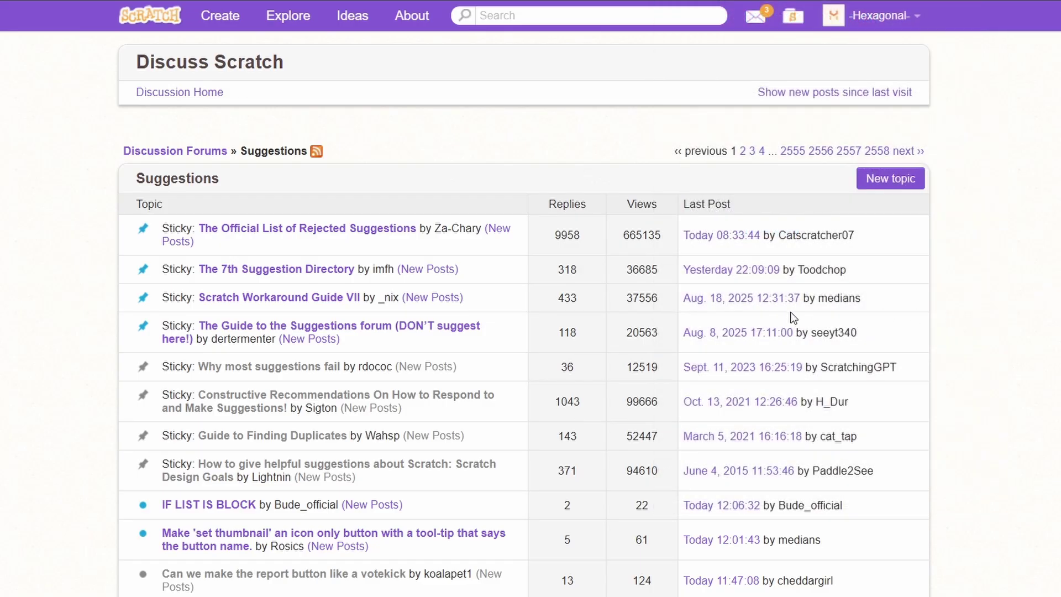
scroll(444, 305, down, 3)
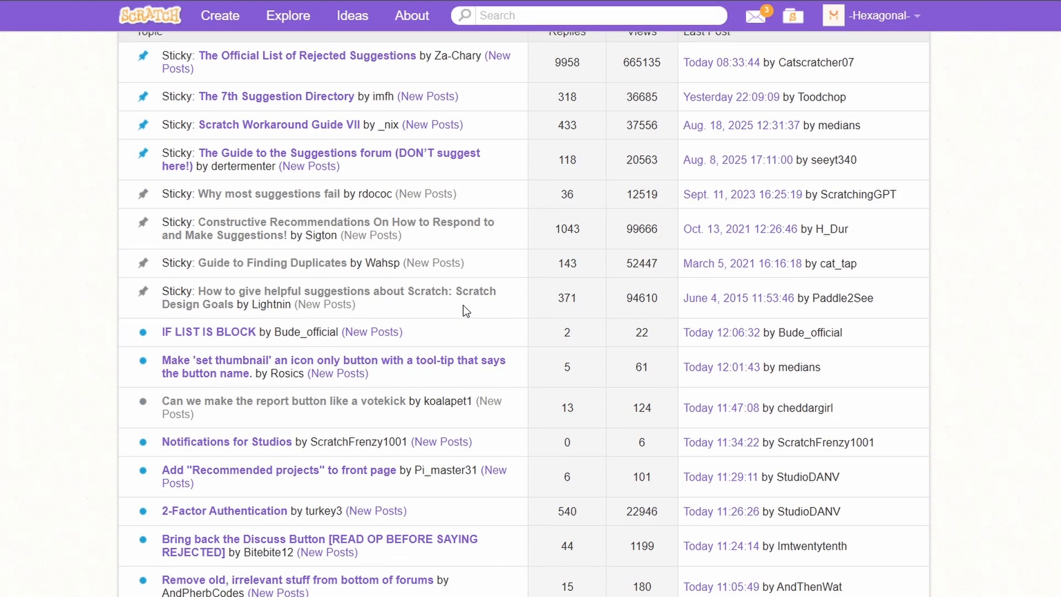
- Visit the IF LIST IS BLOCK topic and go back to the Suggestions topic list
click(211, 335)
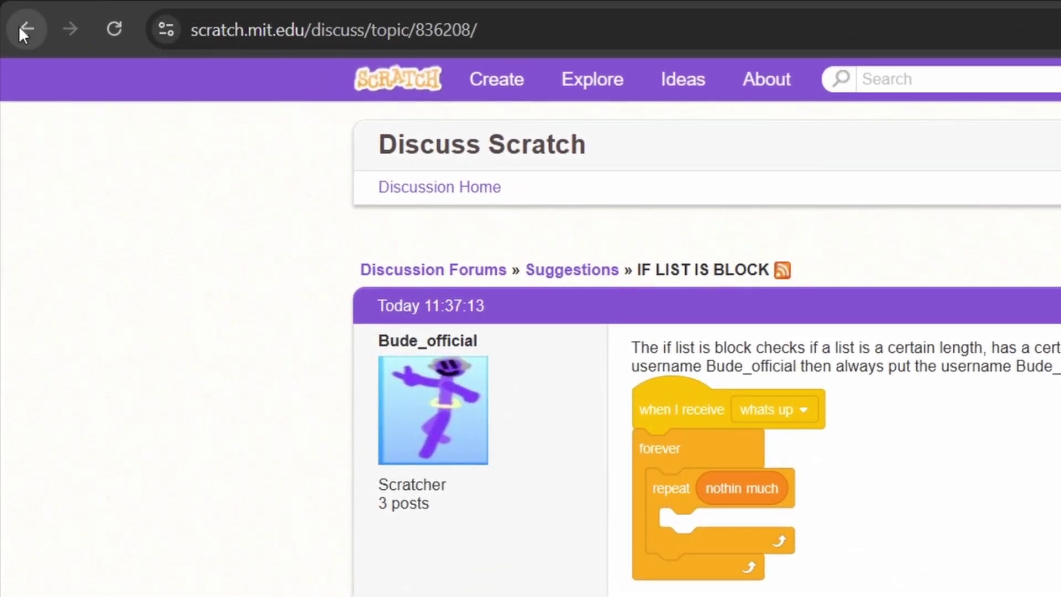
click(25, 29)
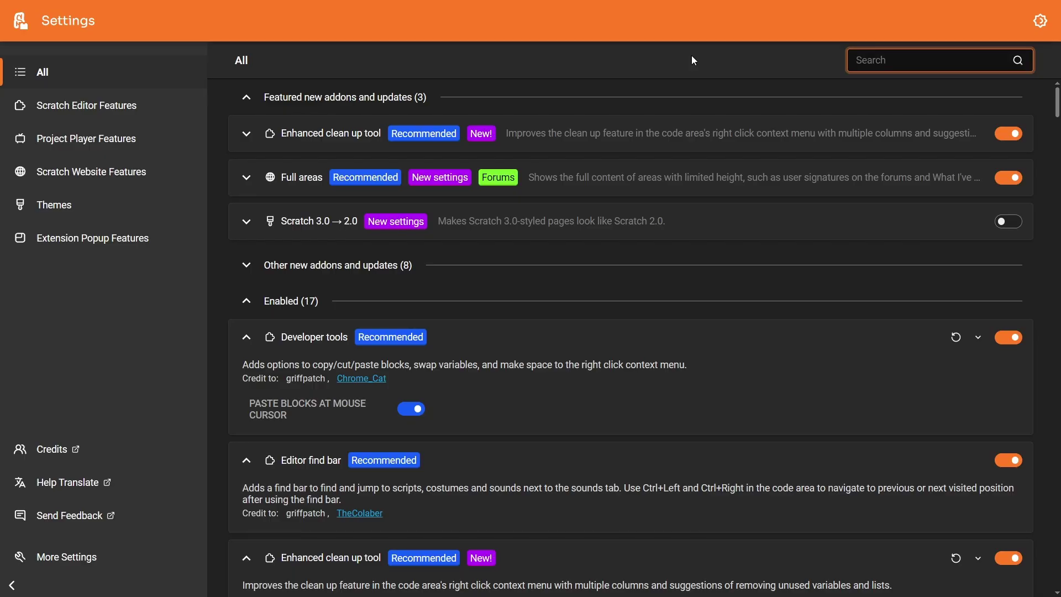
text(paste block)
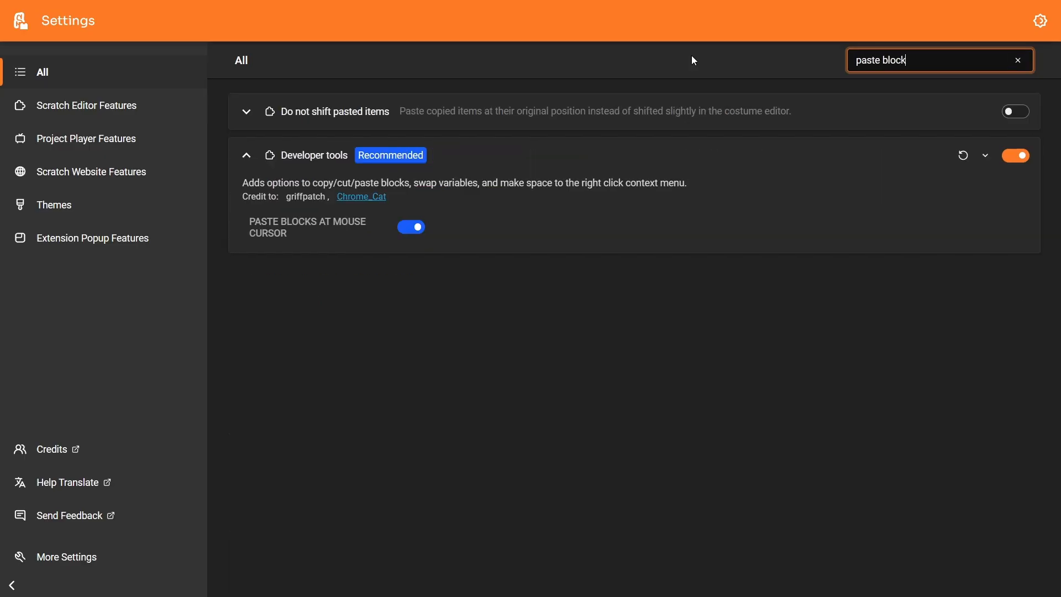
text(s)
- Preview the green-flag turning script via Save as Image, then view the changelog bug-fix lines
double_click(319, 177)
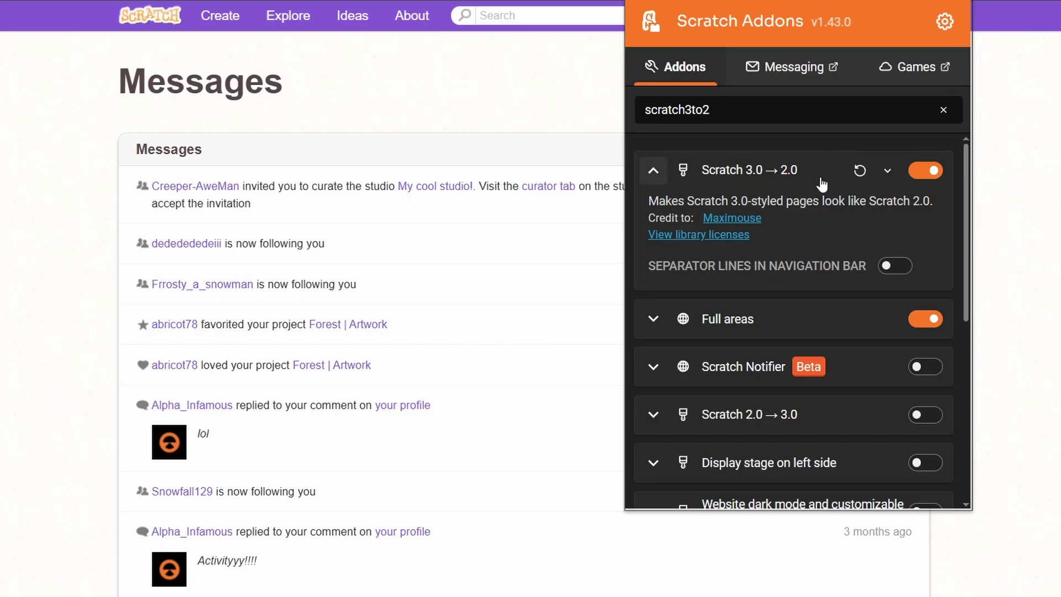
click(1037, 184)
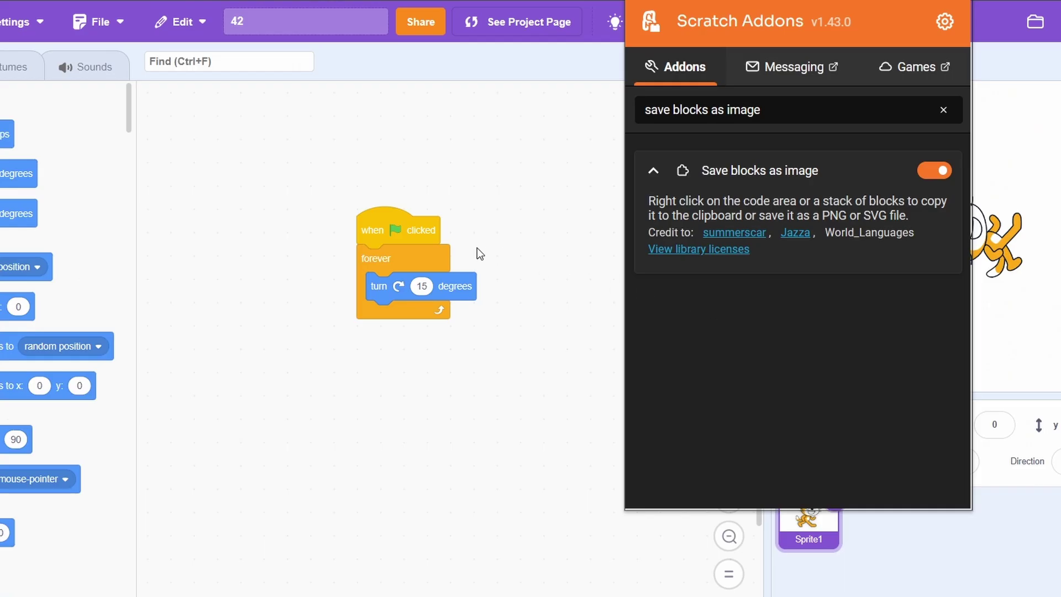
right_click(412, 233)
click(476, 305)
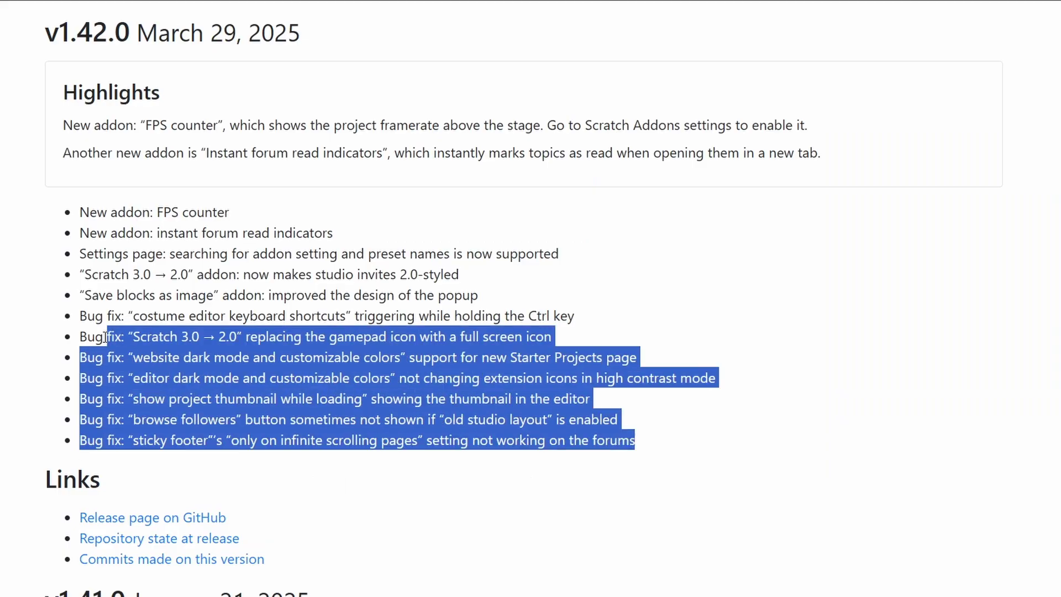
drag(80, 338, 52, 322)
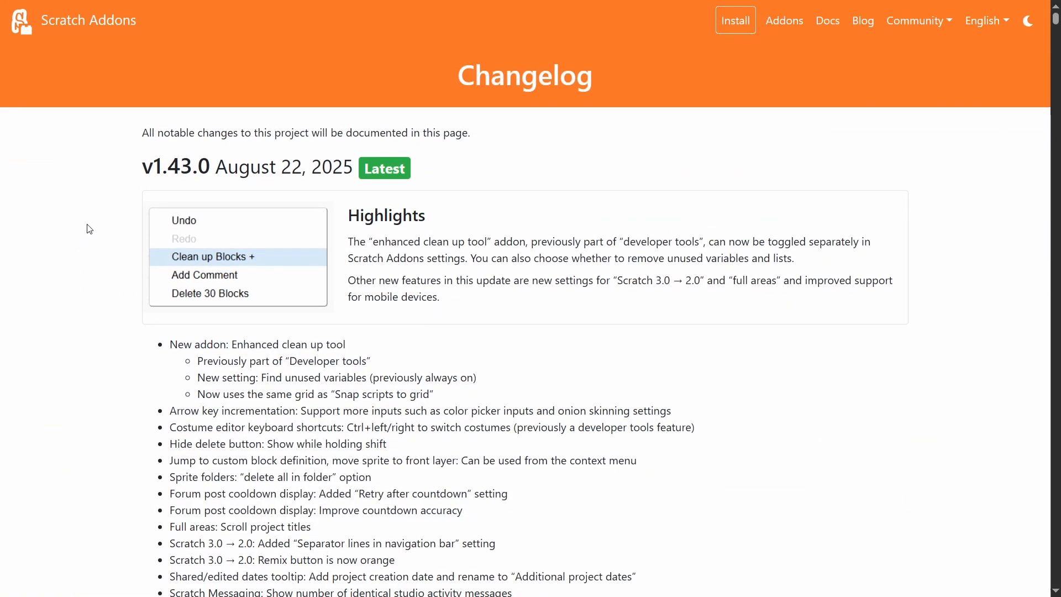
- Show the Enhanced clean up tool addon's settings from the v1.43.0 changelog
triple_click(159, 172)
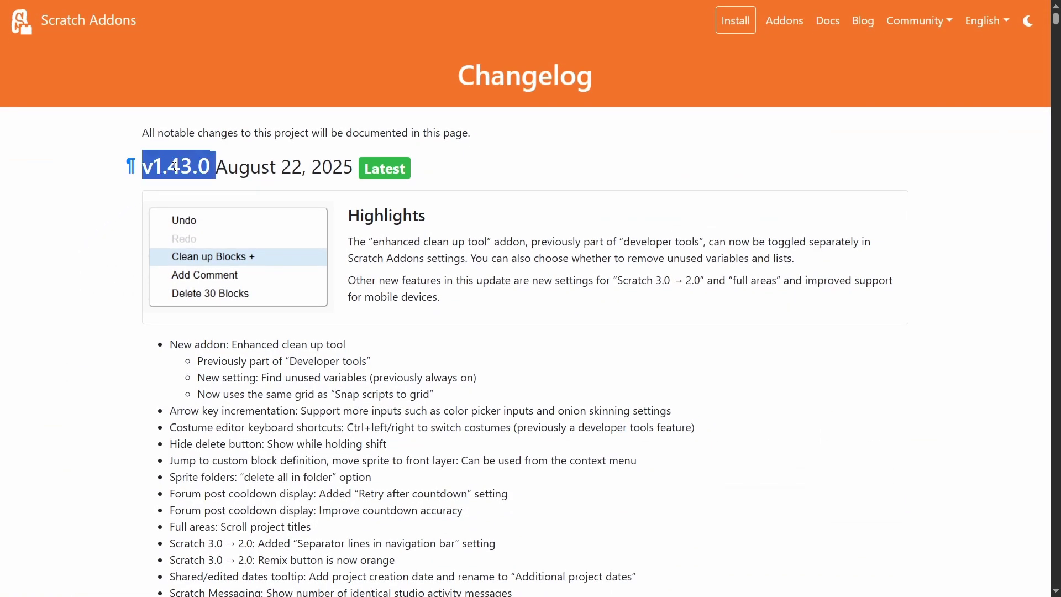
click(82, 247)
scroll(82, 247, down, 2)
scroll(82, 247, down, 2)
scroll(79, 247, down, 2)
scroll(77, 247, down, 1)
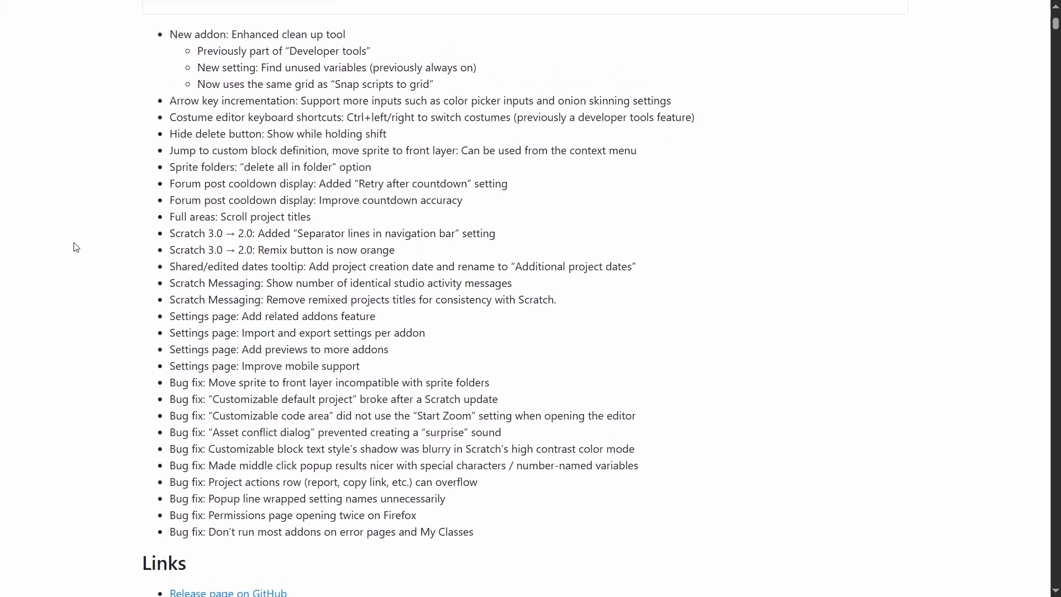
scroll(76, 246, up, 2)
scroll(71, 247, up, 5)
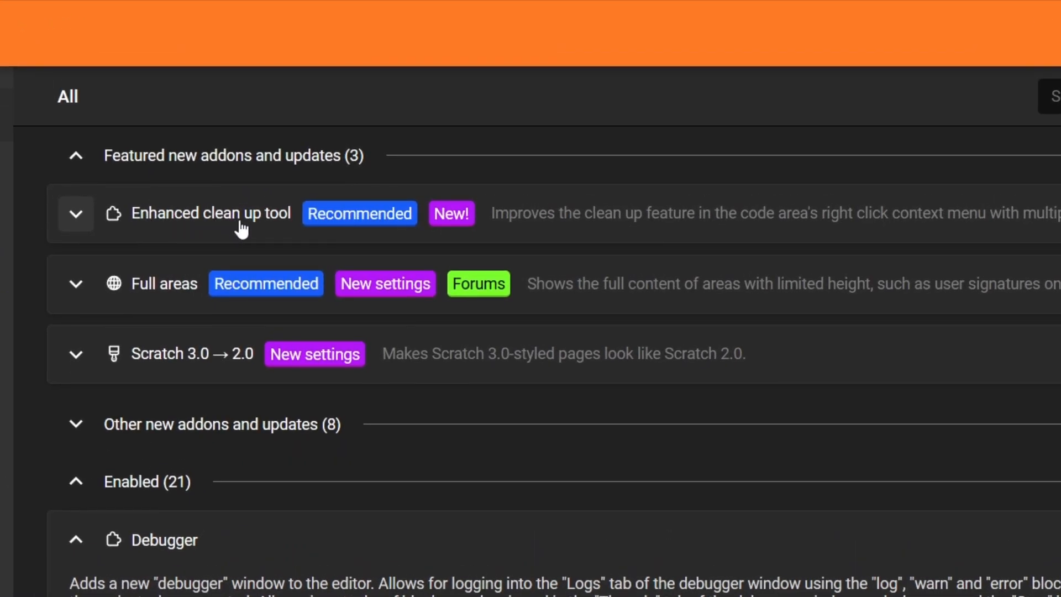
click(240, 219)
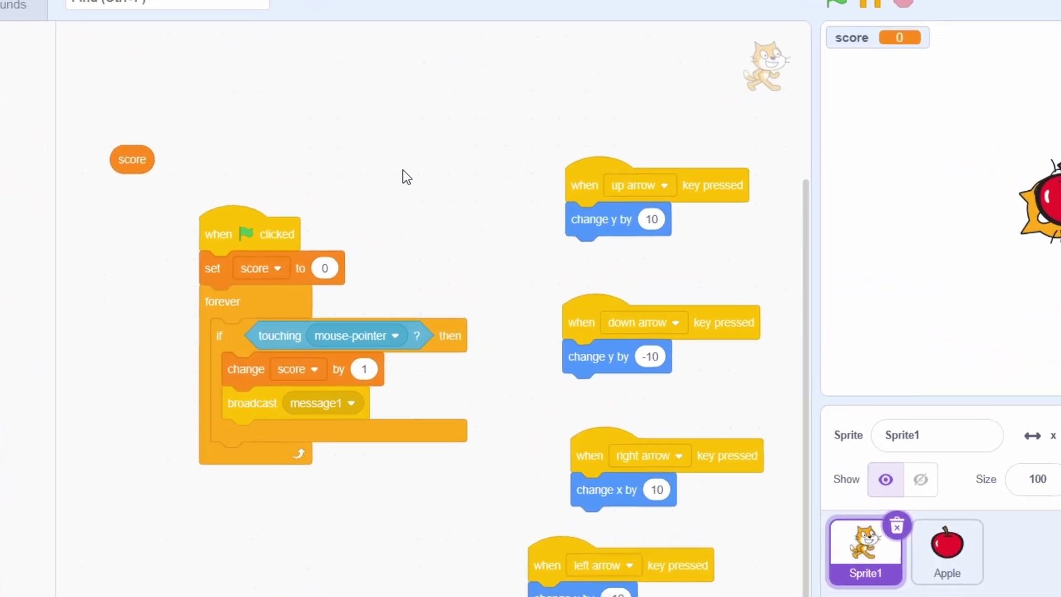
- Run Clean up Blocks + to column-align the scripts and enable Find unused variables
right_click(448, 166)
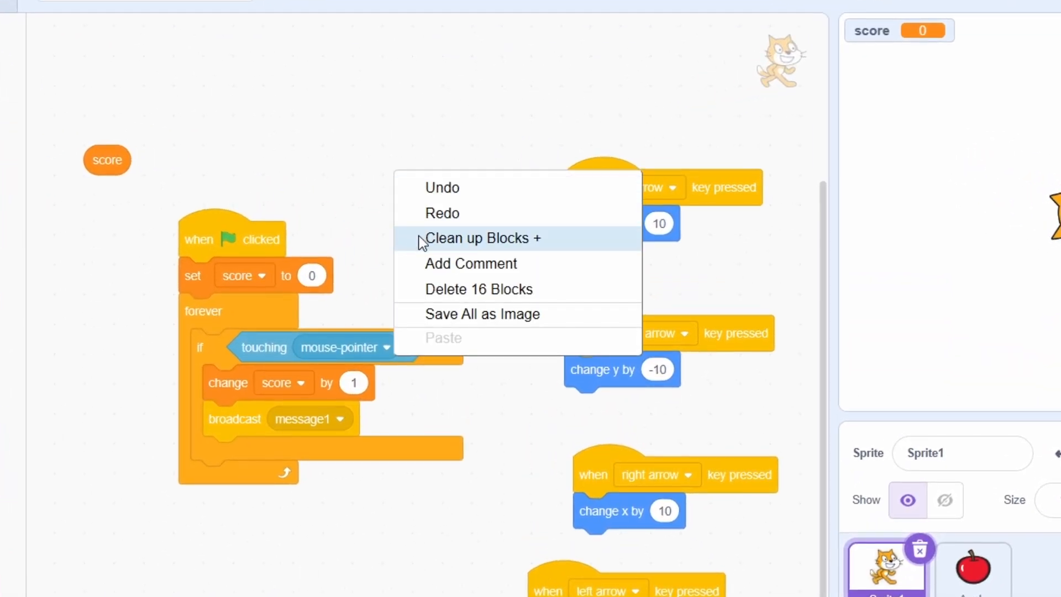
click(419, 237)
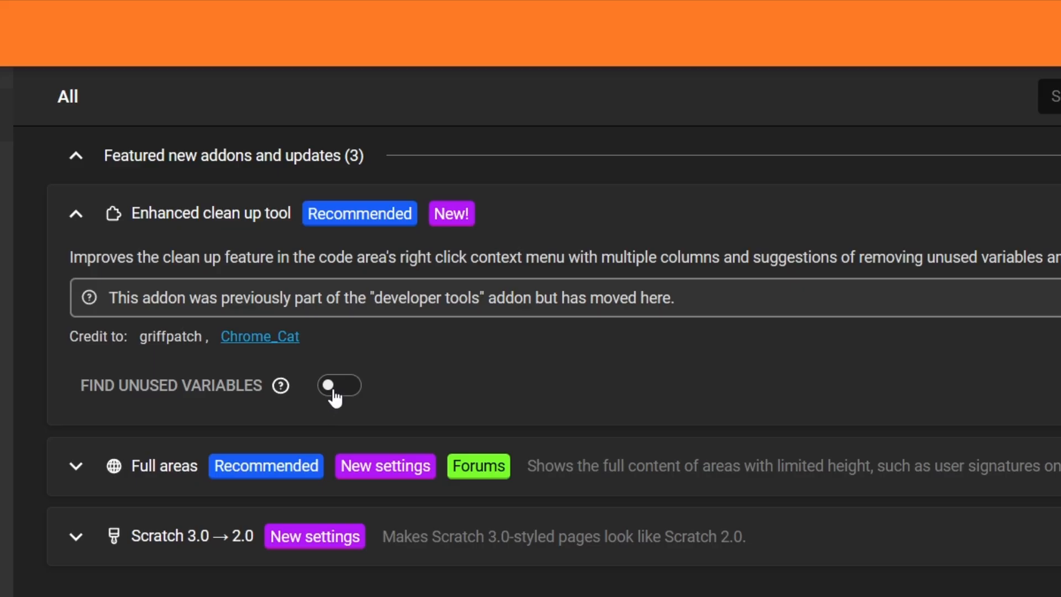
click(336, 386)
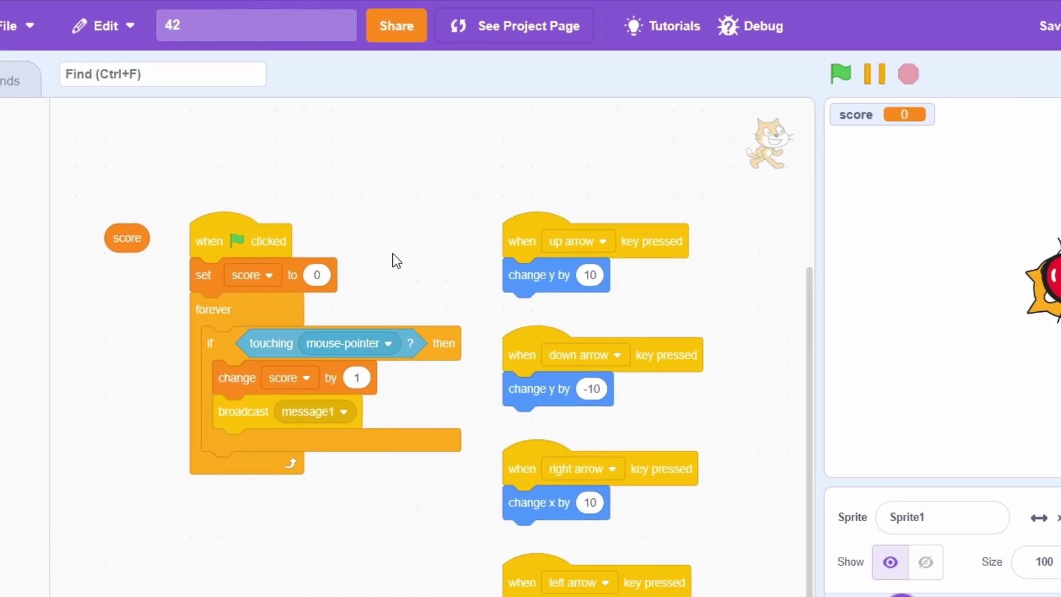
- Run Clean up Blocks + confirming deletion of the orphaned score reporter and UNUSED LOCAL VARIABLE, then disable Find unused variables
right_click(441, 152)
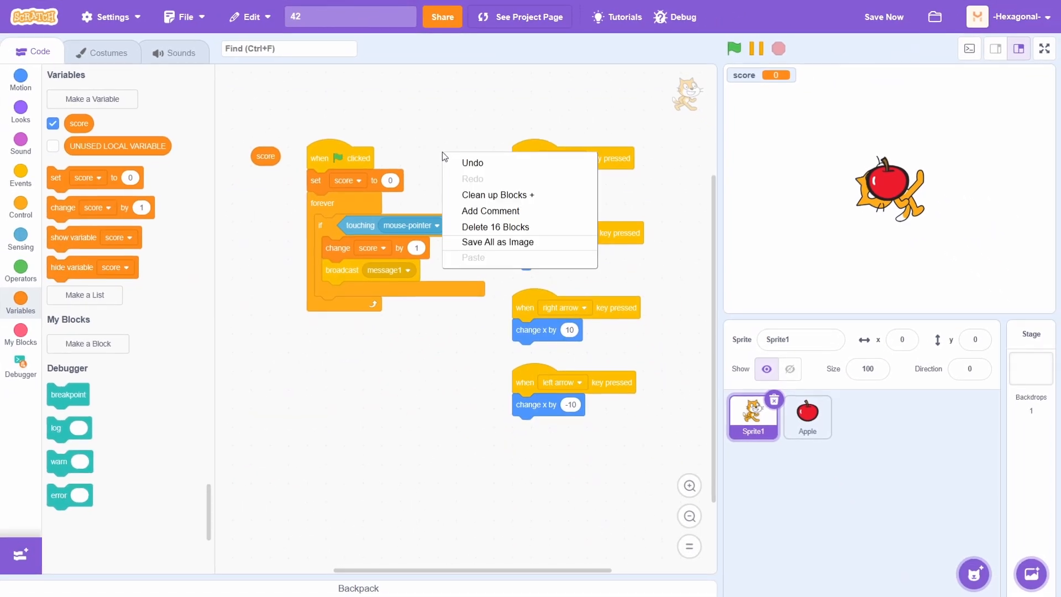
click(463, 193)
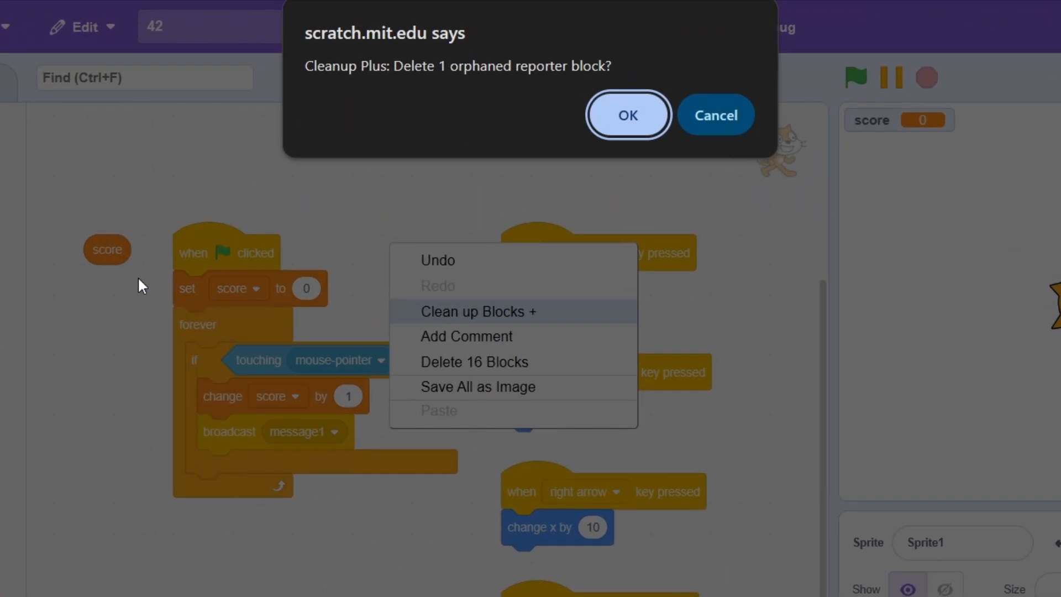
click(627, 116)
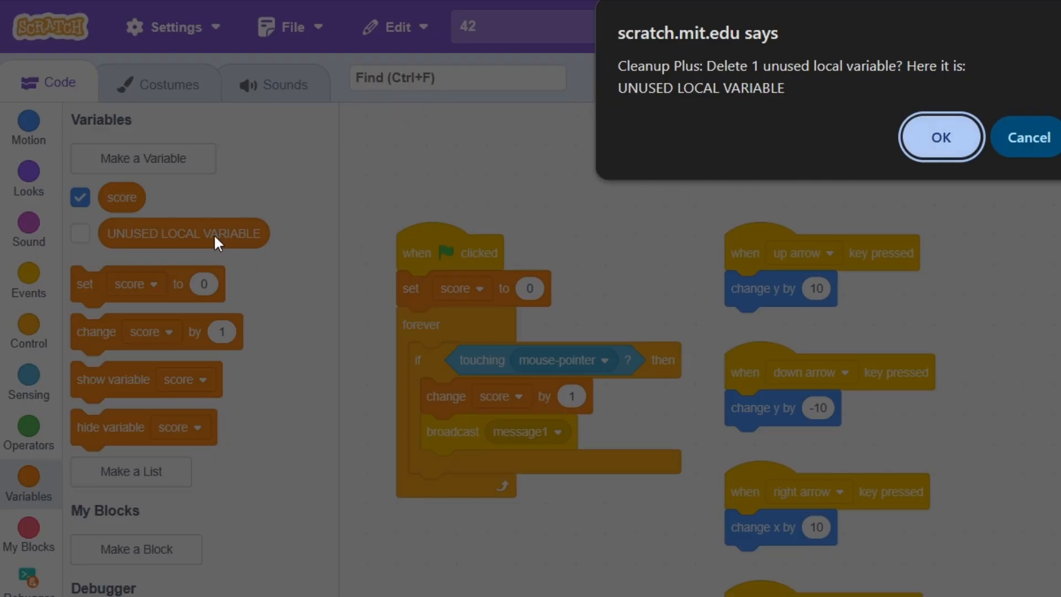
click(951, 147)
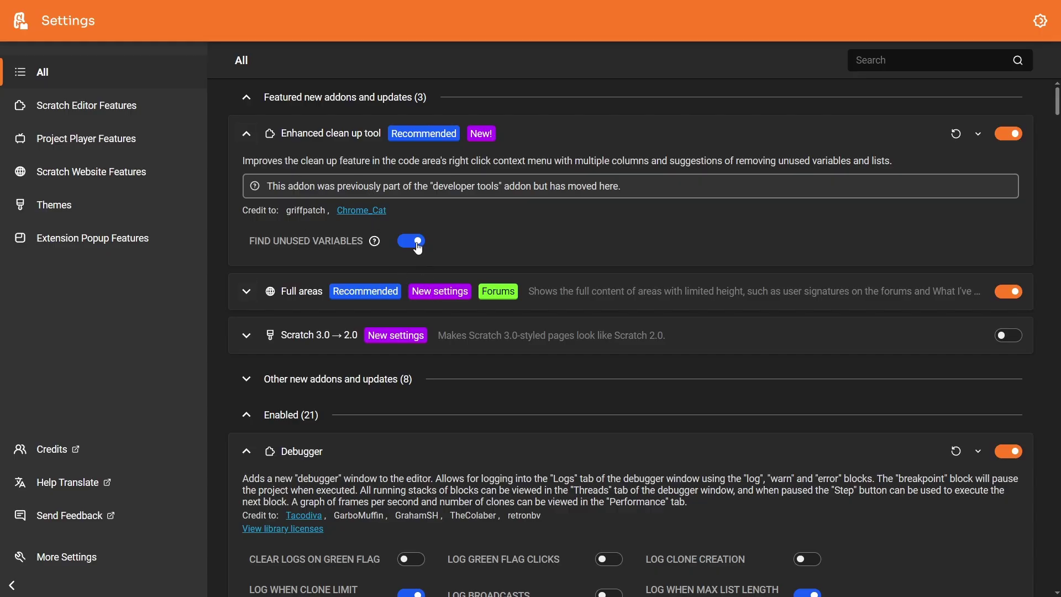
click(412, 241)
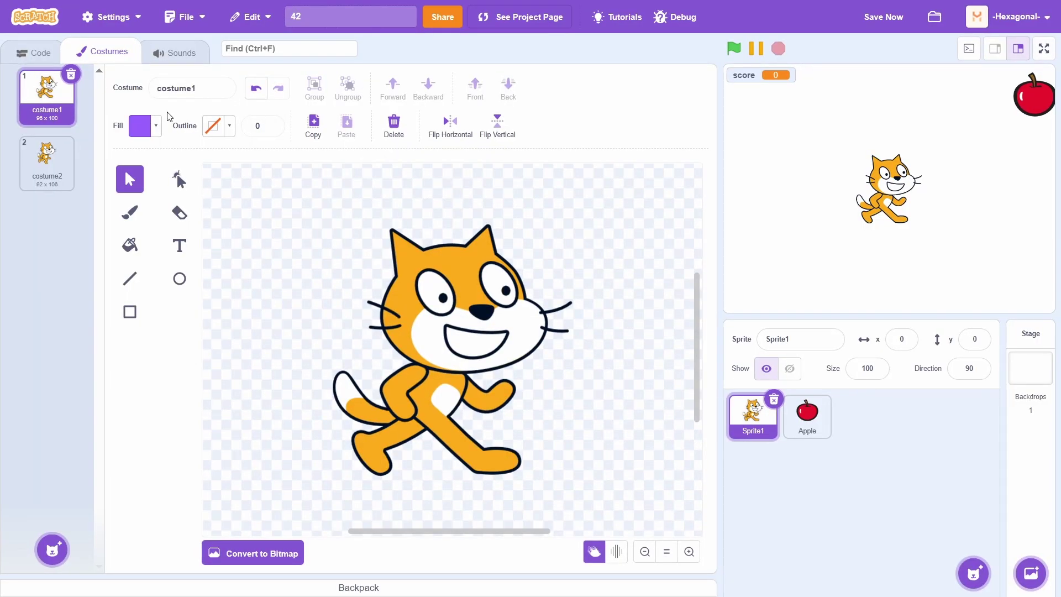
- Nudge the fill colour hue up and down with the arrow keys, ending at 69.2
click(150, 126)
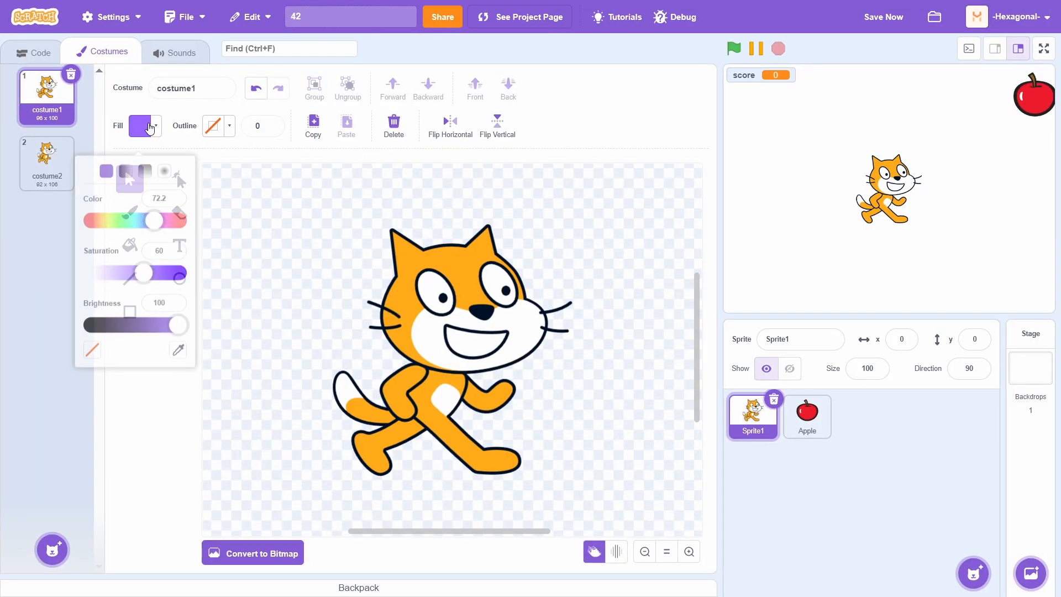
click(171, 197)
key(Up)
key(Up)
key(Up)
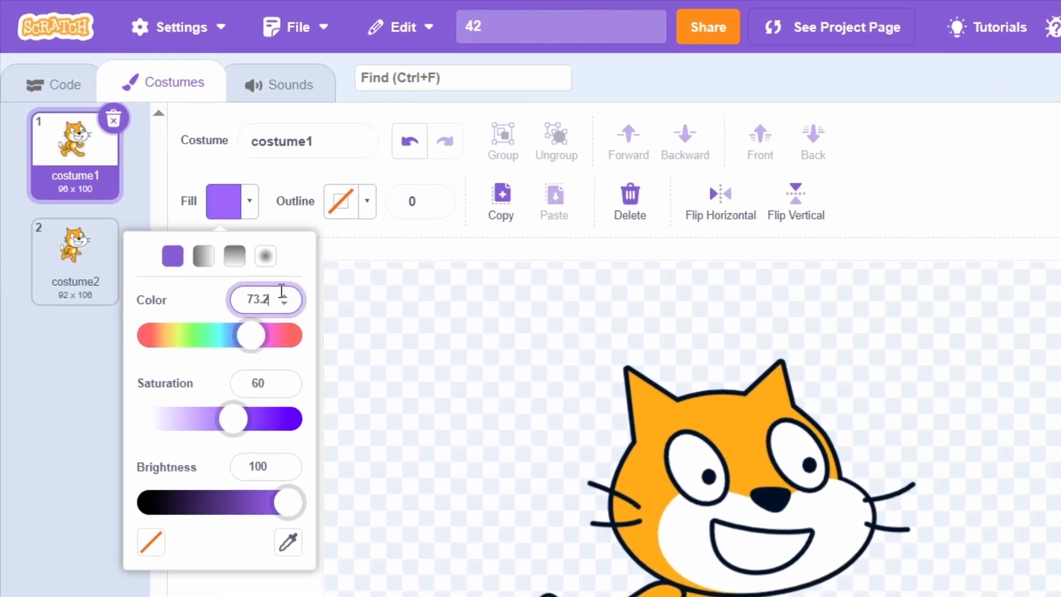
key(Up)
key(Down)
key(Down)
key(Down)
key(Down)
key(Down)
key(Down)
key(Down)
key(Down)
key(Down)
key(Up)
key(Up)
key(Up)
key(Up)
key(Up)
key(Up)
key(Up)
key(Down)
key(Down)
key(Down)
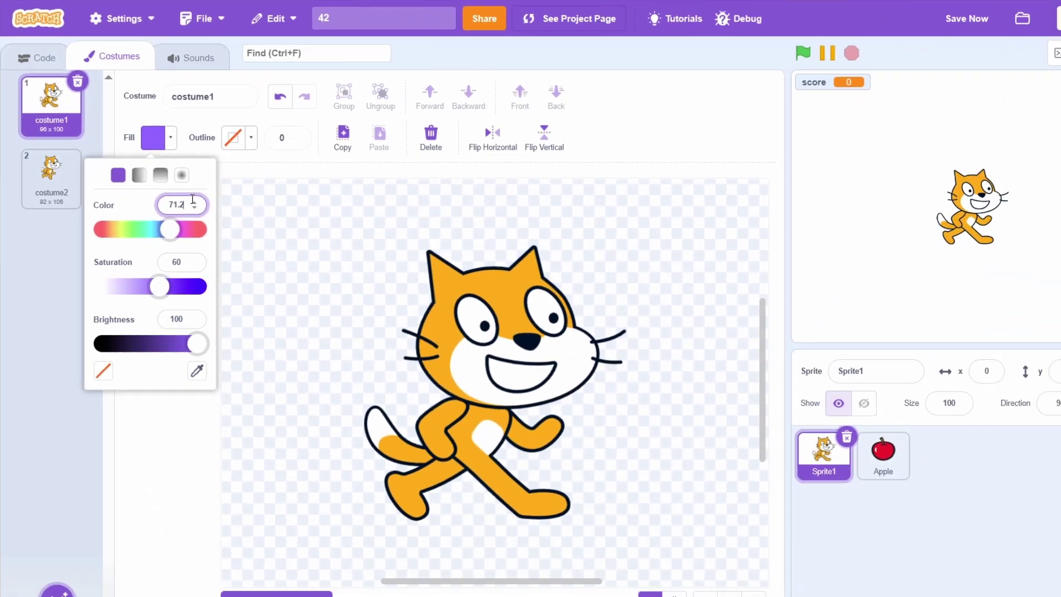
key(Down)
key(Down)
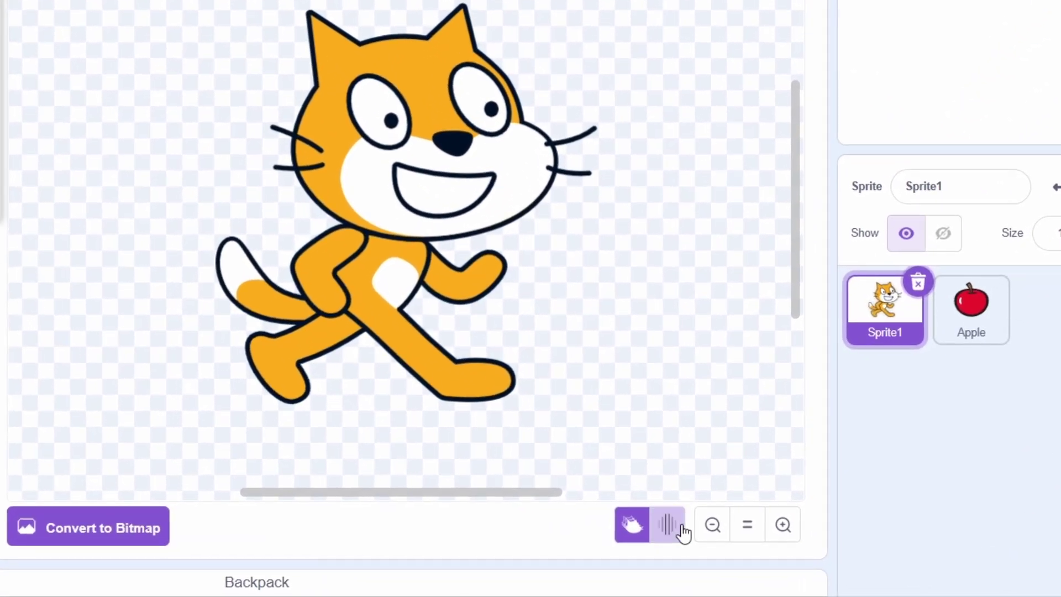
- Show the onion-skin options and edit the previous-costumes count
click(617, 551)
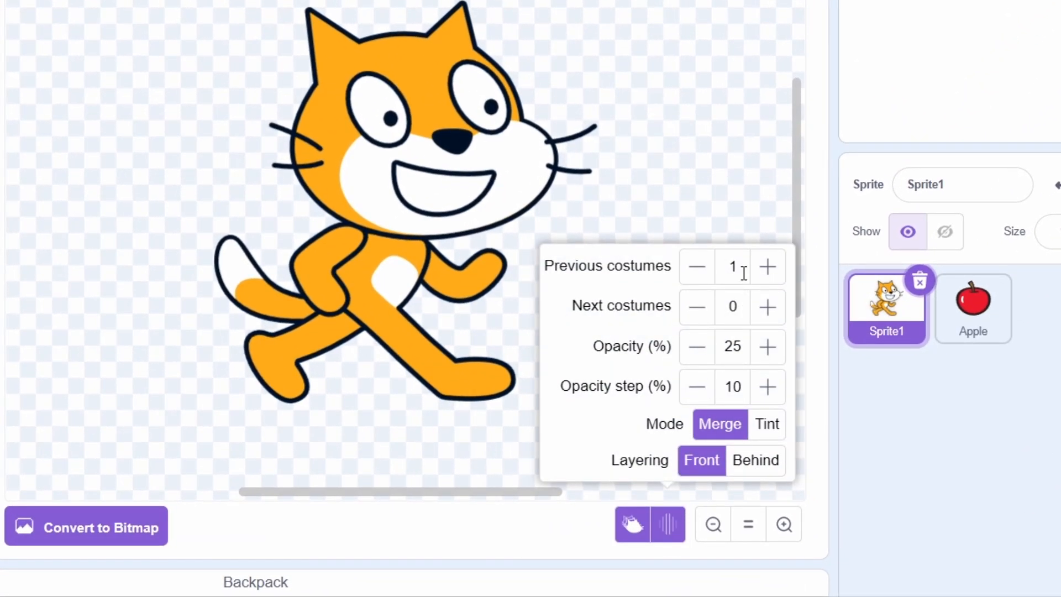
click(742, 267)
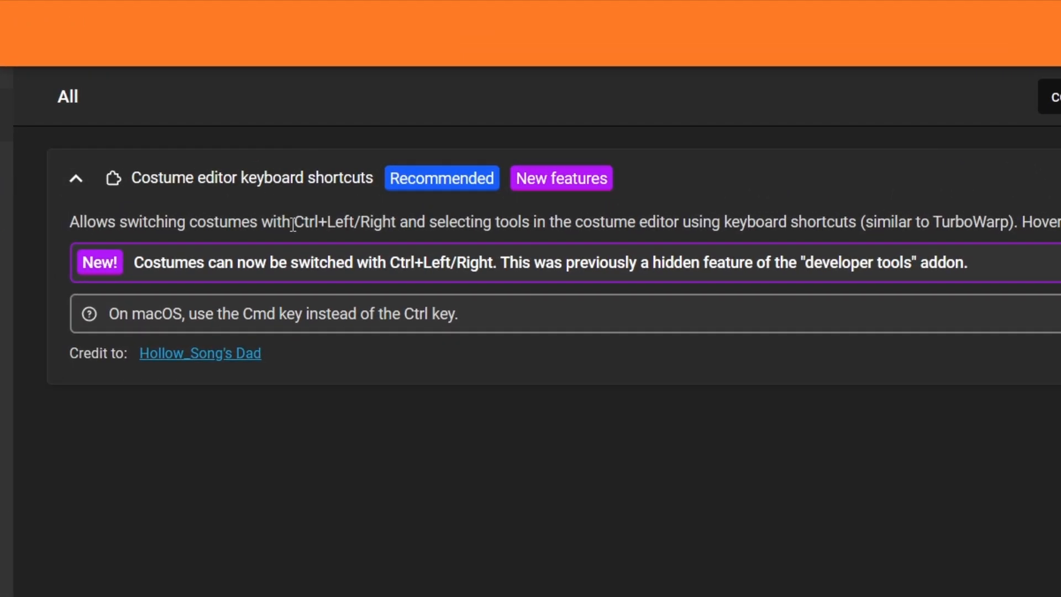
- Cycle forward to costume2 and Apple and back to costume1 using Ctrl+Right/Left
drag(294, 221, 402, 221)
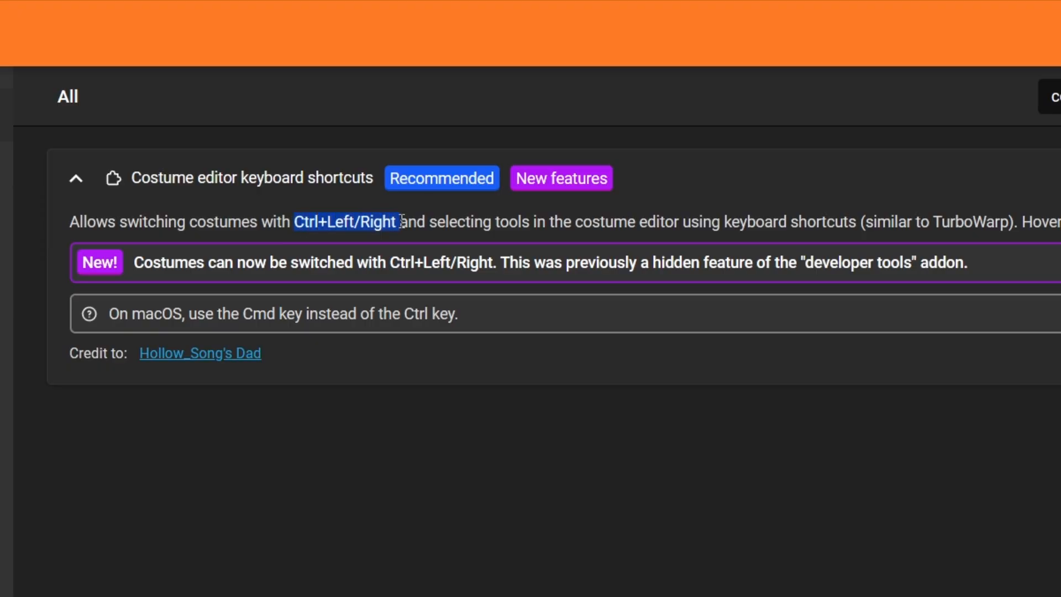
click(390, 355)
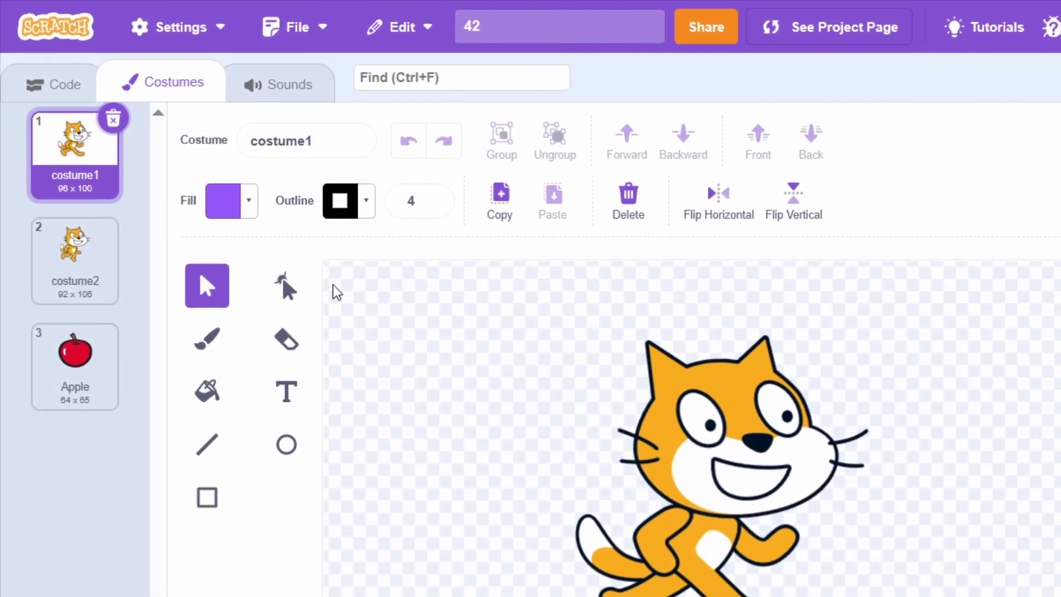
key(ctrl+Right)
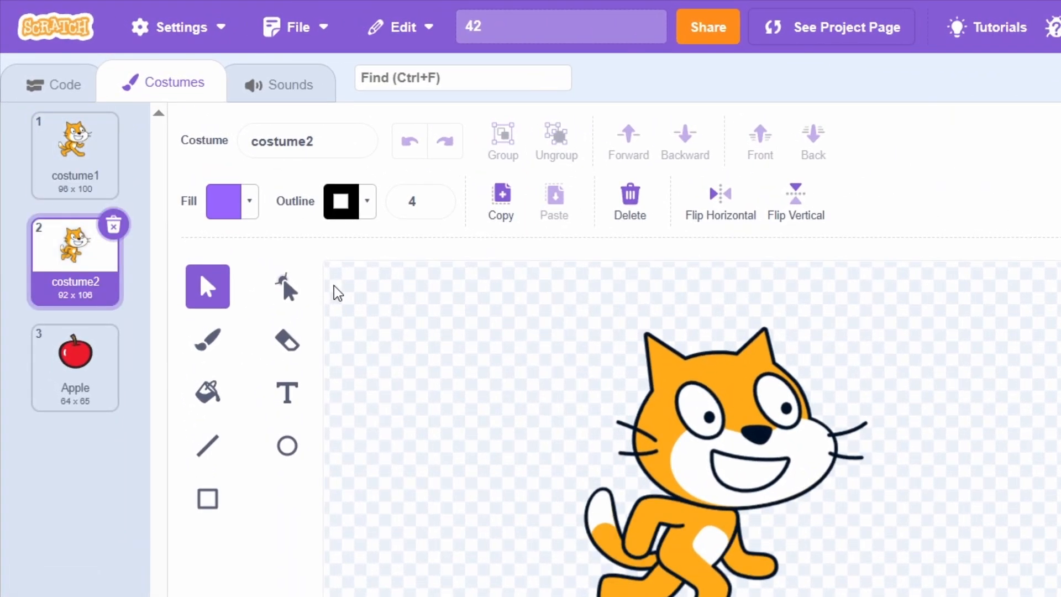
key(ctrl+Right)
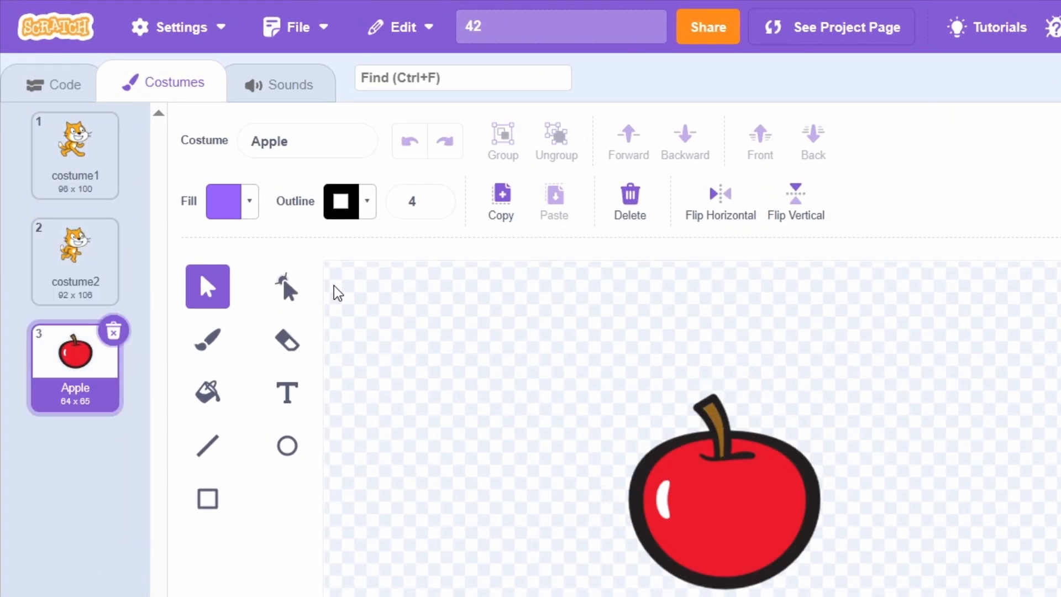
key(ctrl+Left)
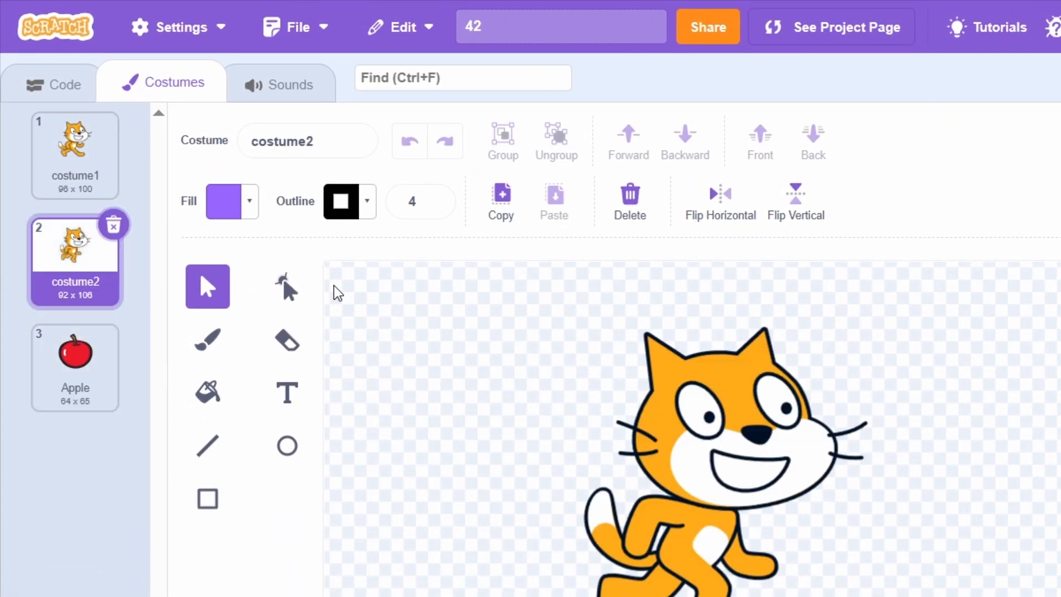
key(ctrl+Left)
mouse_move(74, 155)
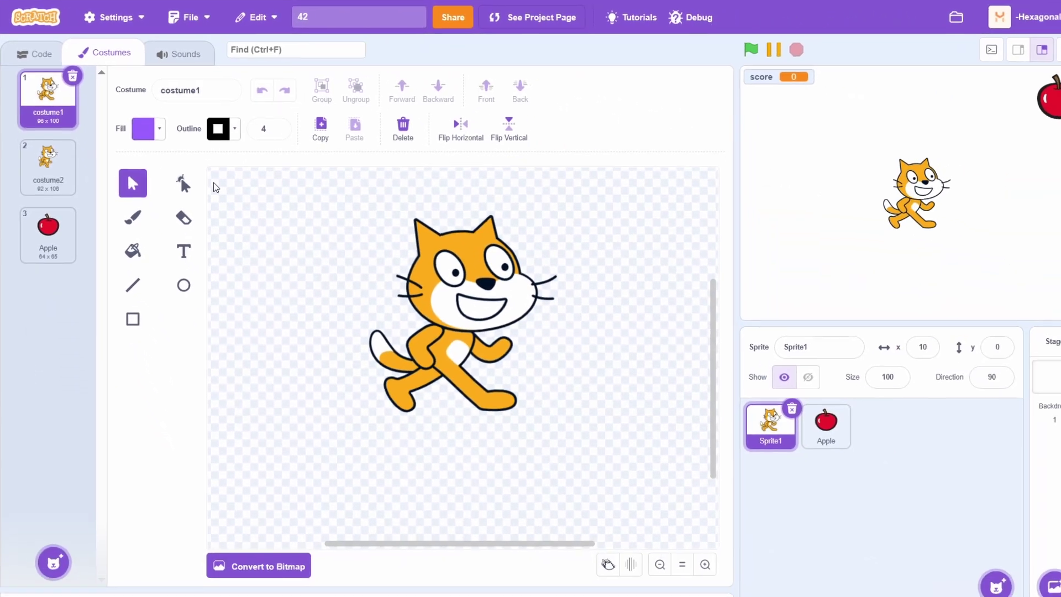
key(ctrl+Left)
key(ctrl+Left)
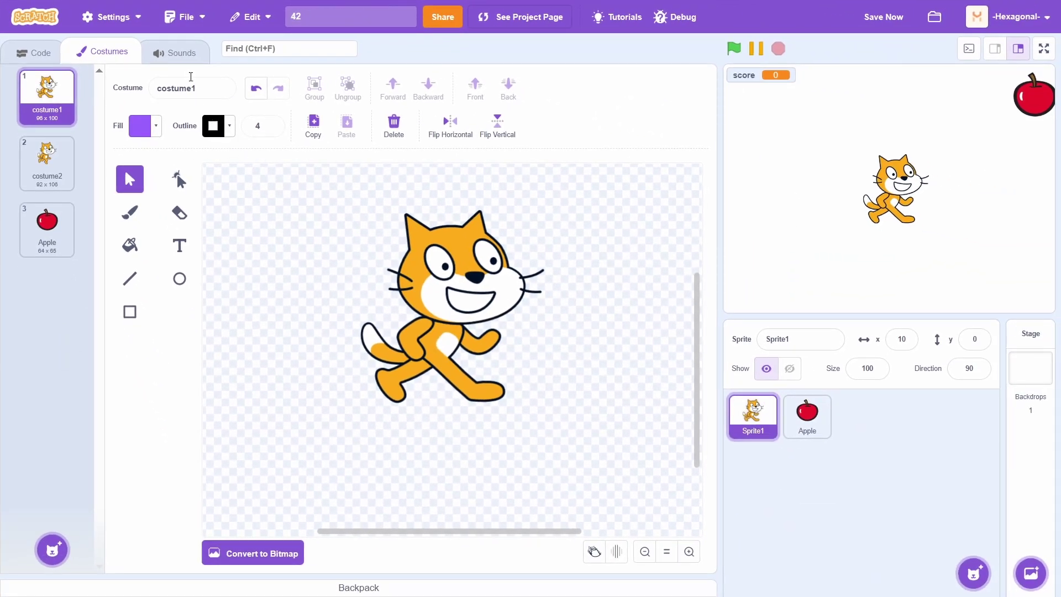
- Show the sprite's sounds, then use Go to Definition on the Spin in joy! block
click(176, 52)
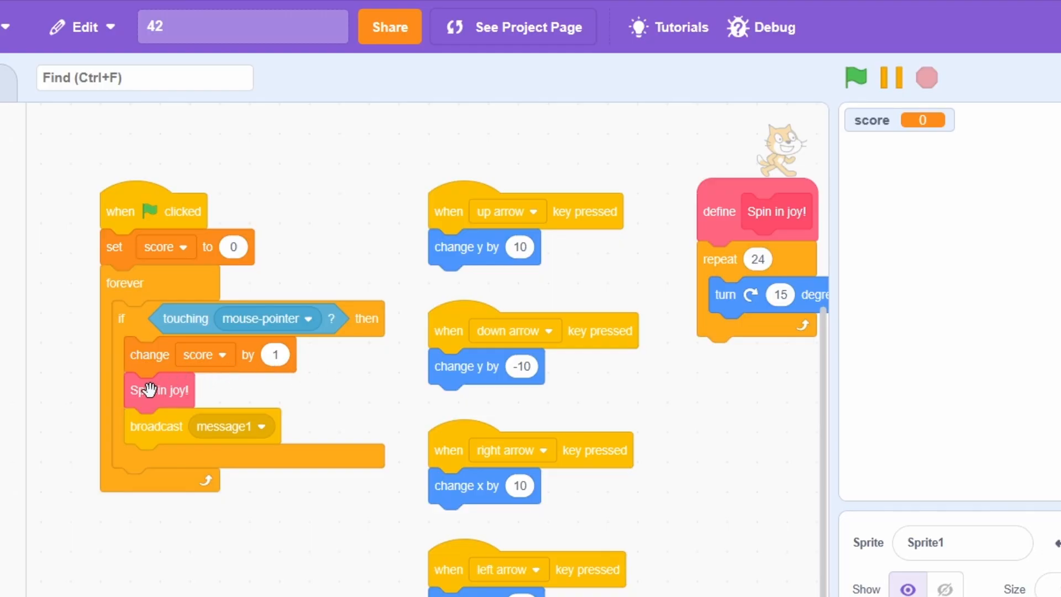
right_click(162, 394)
click(255, 511)
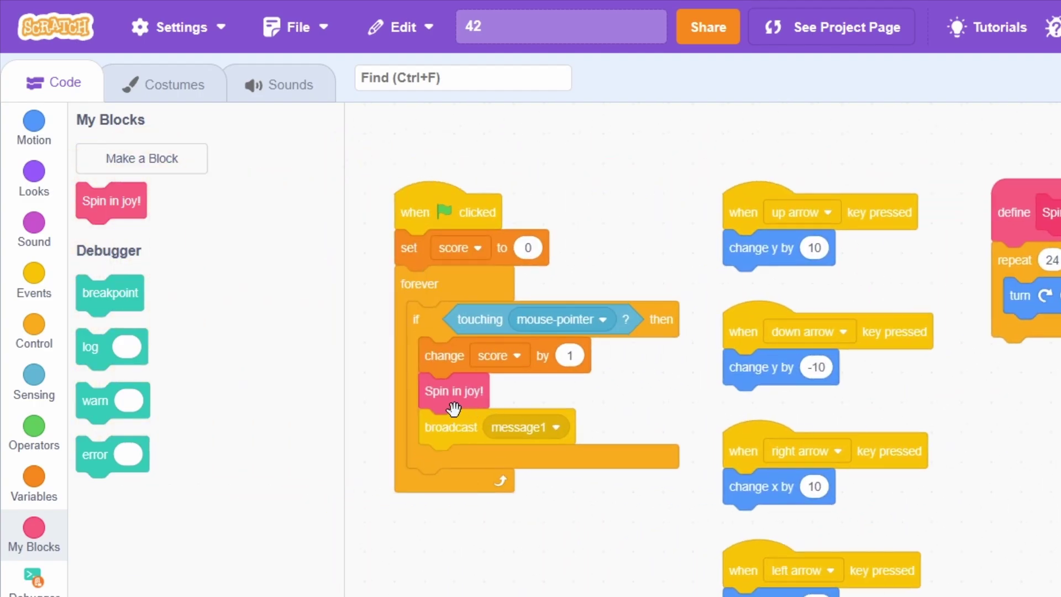
right_click(452, 394)
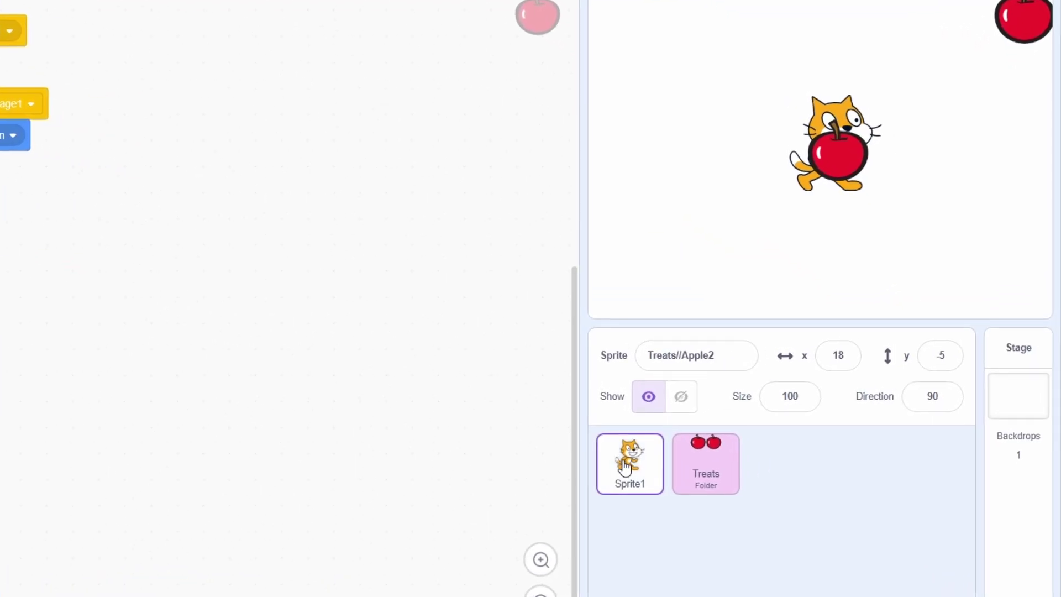
- Move the cat Sprite1 to the front layer over the apple
right_click(628, 454)
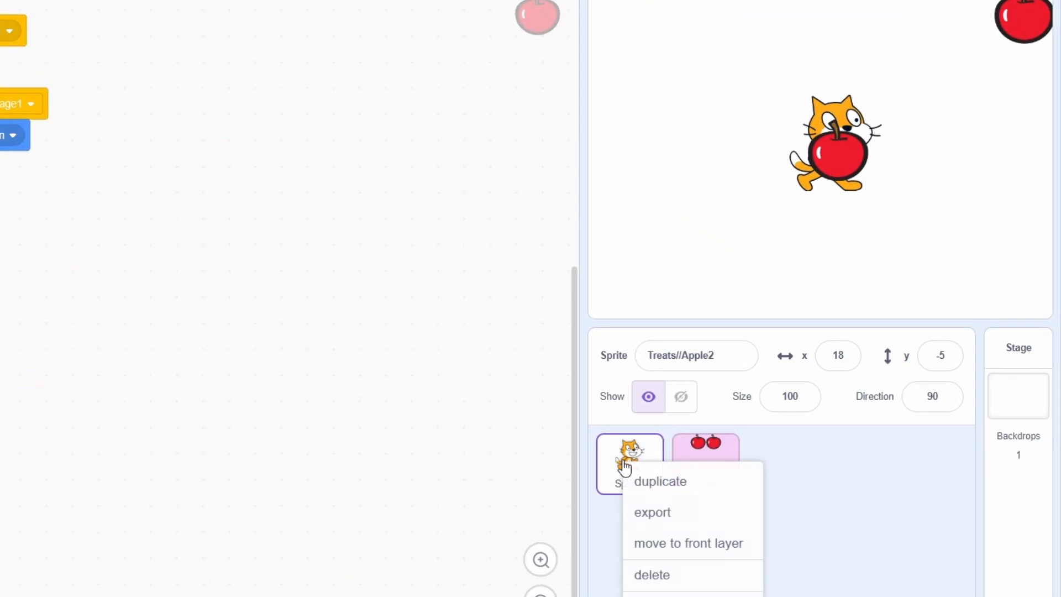
click(684, 543)
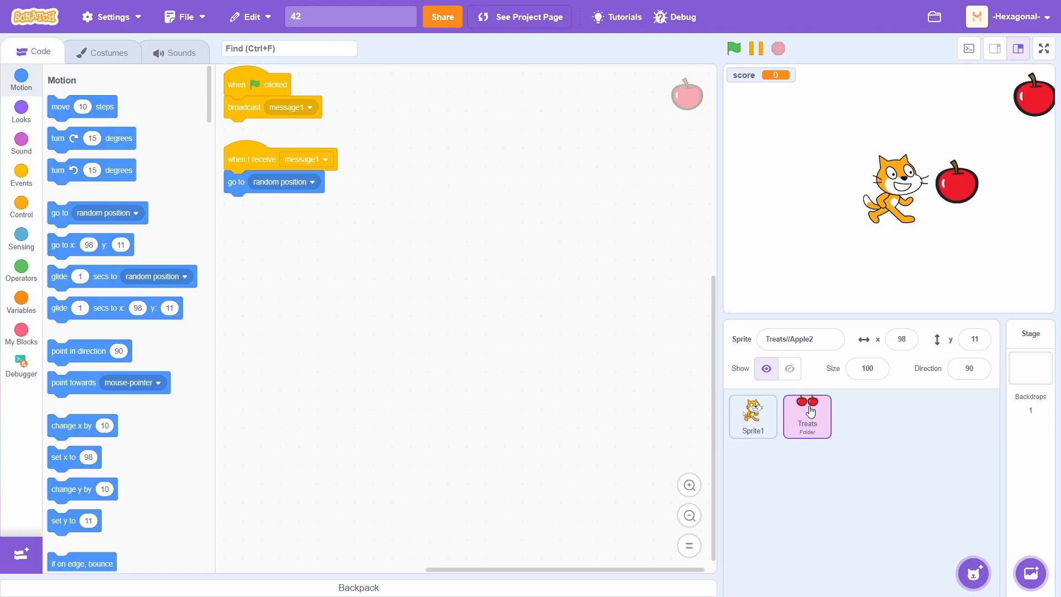
- Delete all sprites in the Treats folder via its context menu, then restore them from the Edit menu
right_click(663, 311)
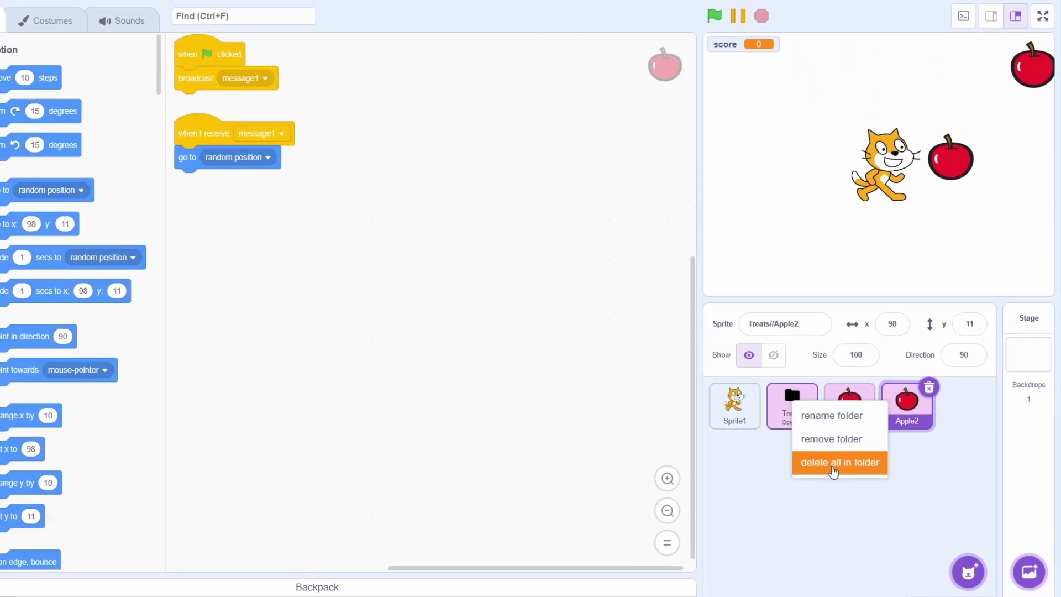
click(728, 394)
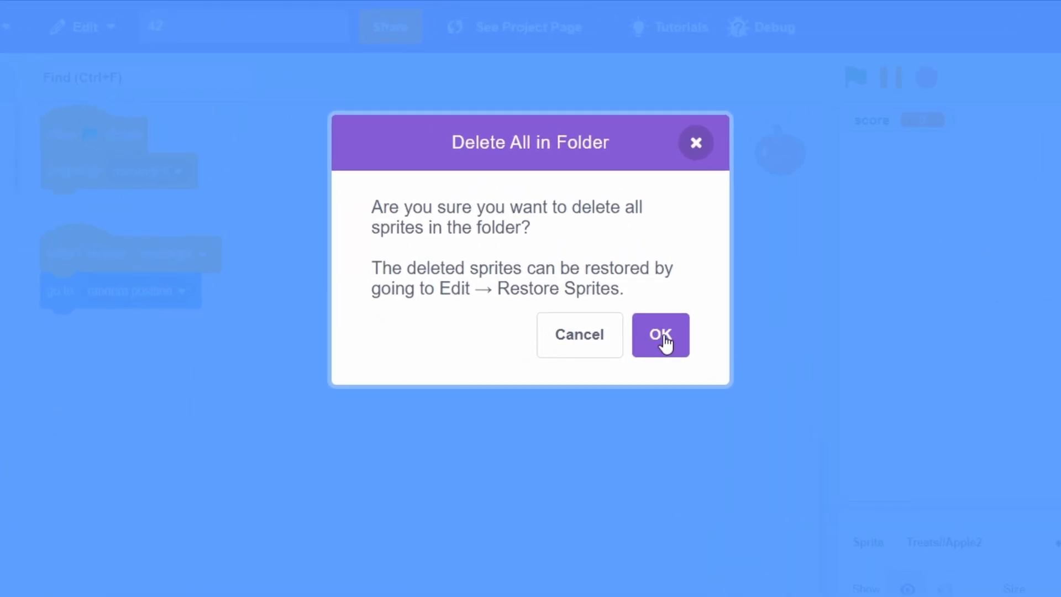
click(661, 335)
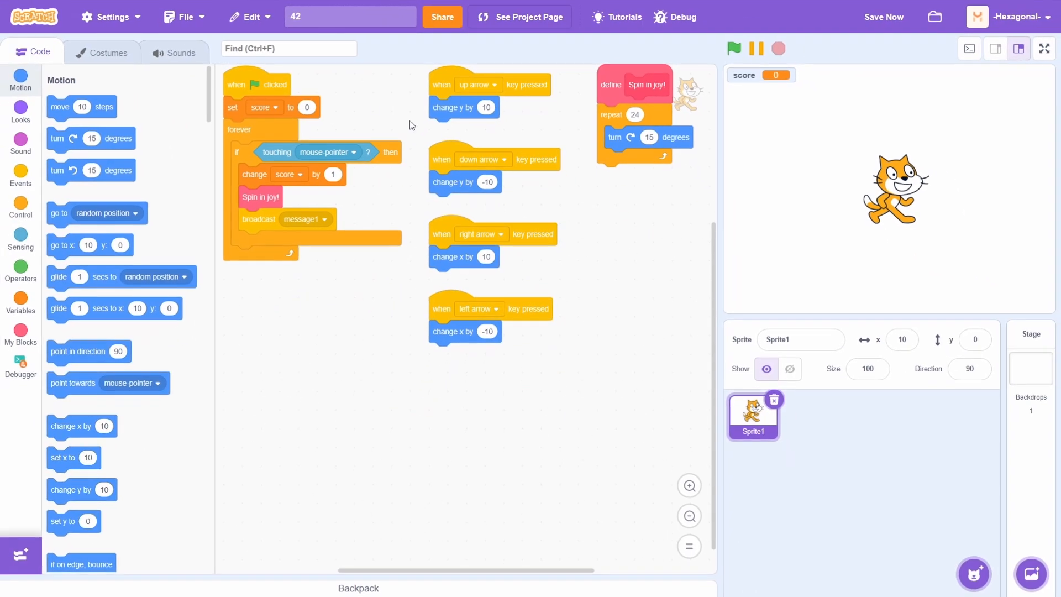
click(243, 22)
click(257, 45)
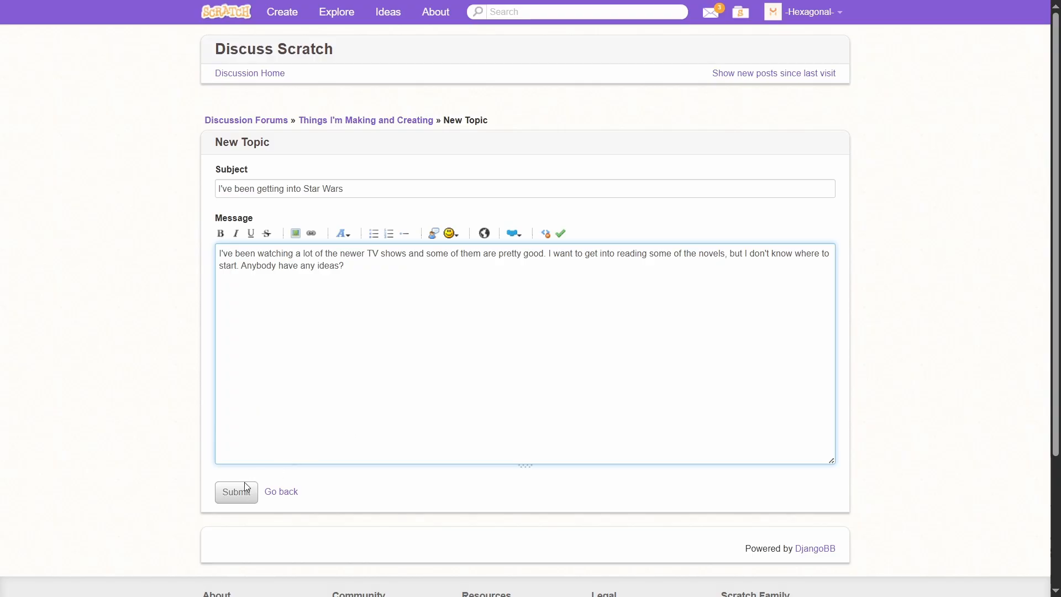
- Submit the Star Wars topic and queue the reply 'Anyone?' to post after the countdown
click(236, 491)
scroll(524, 373, down, 3)
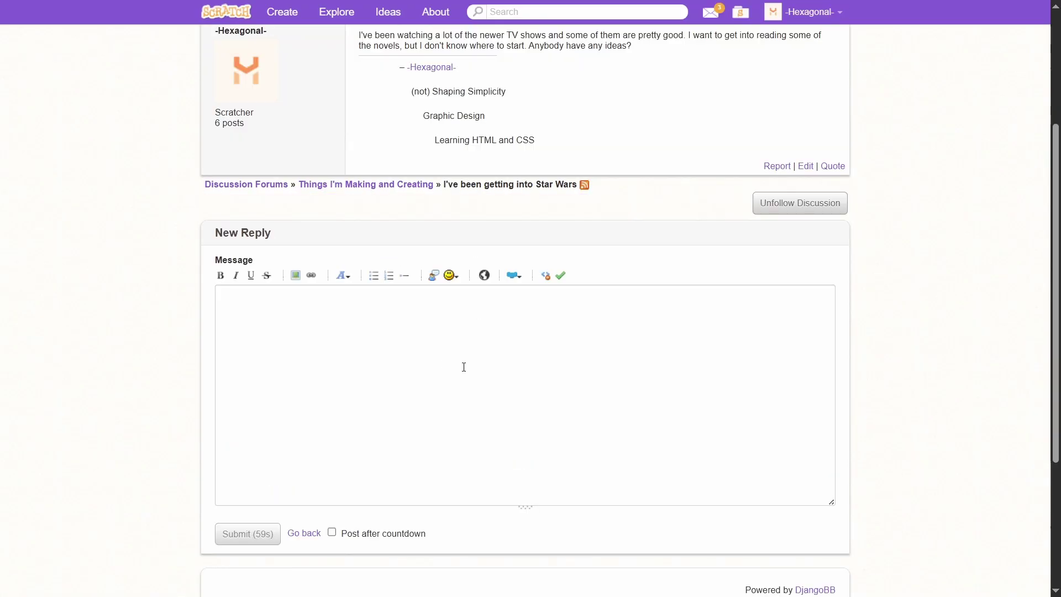
click(525, 373)
text(Anyone?)
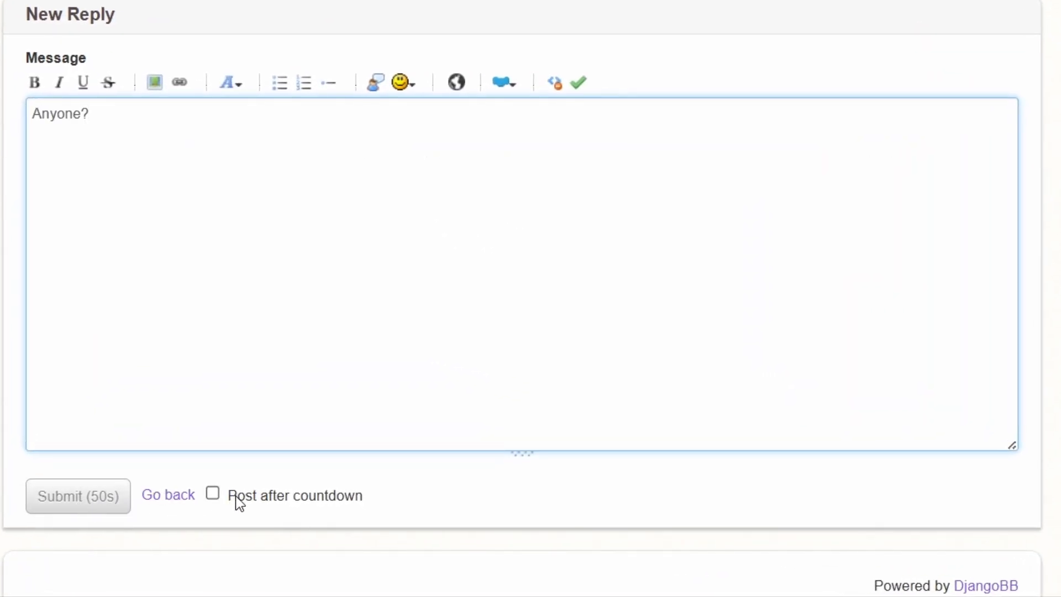
click(212, 495)
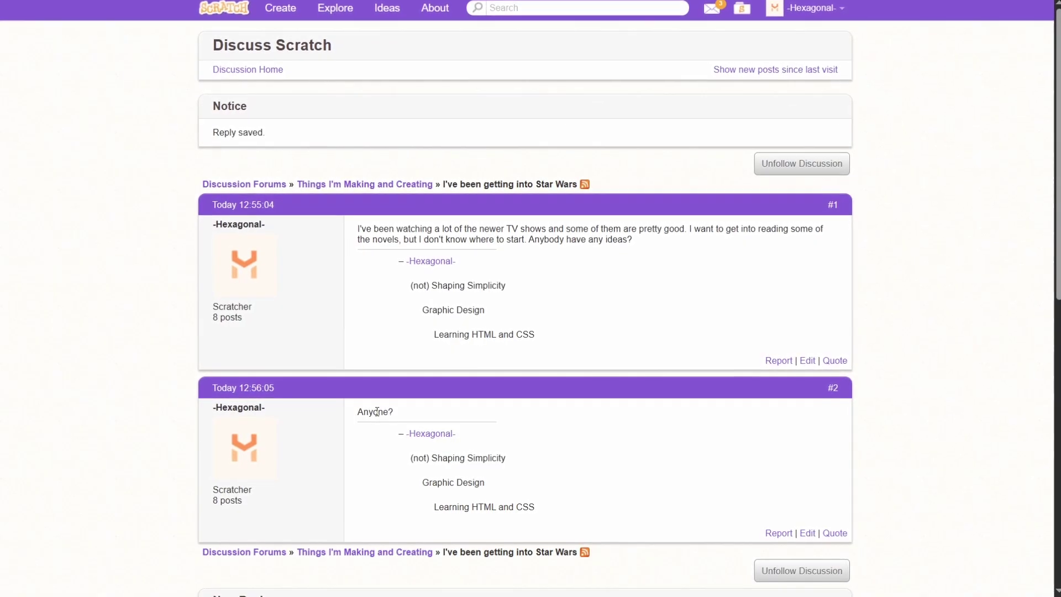
- Point out the posted reply 'Anyone?', the 'Learning HTML and CSS' signature and the 8 posts count
double_click(375, 412)
scroll(375, 411, down, 3)
click(491, 340)
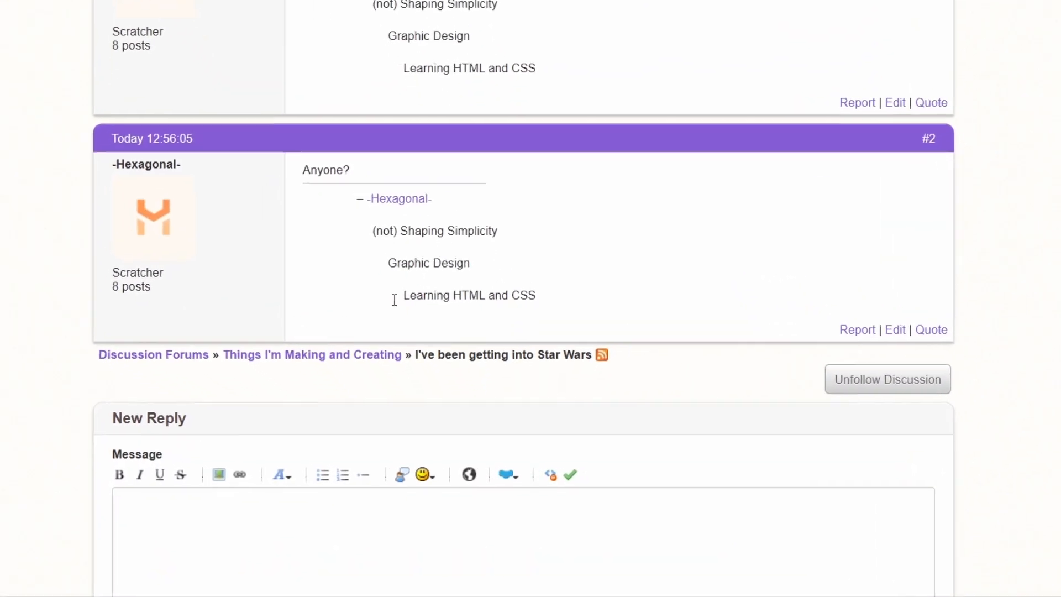
drag(415, 333, 564, 341)
click(572, 340)
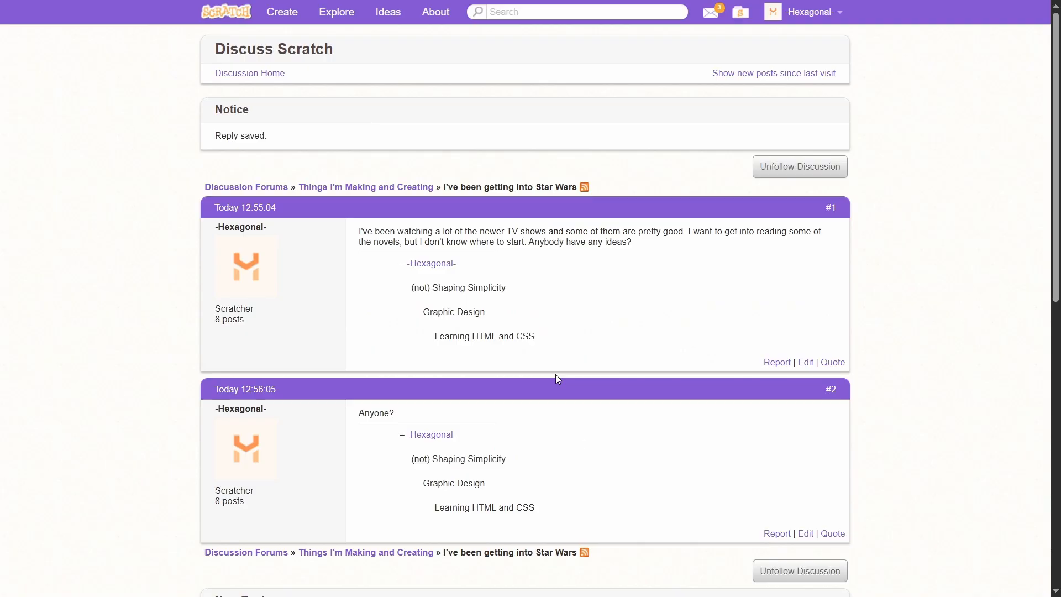
drag(246, 319, 204, 321)
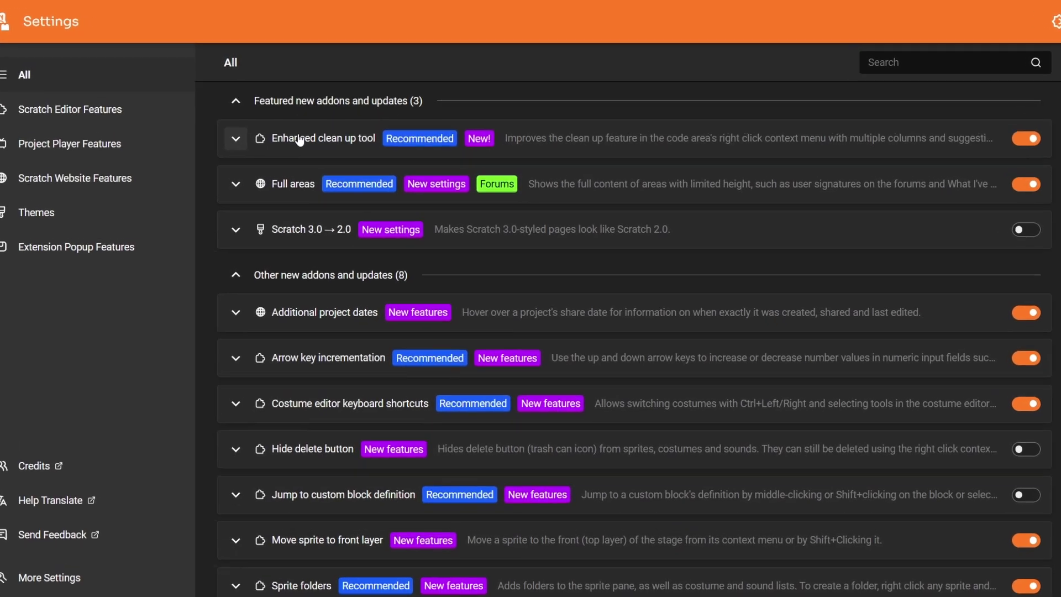
- Peek at Enhanced clean up tool and Additional project dates, then list the addons related to Scratch 3.0 → 2.0
click(300, 140)
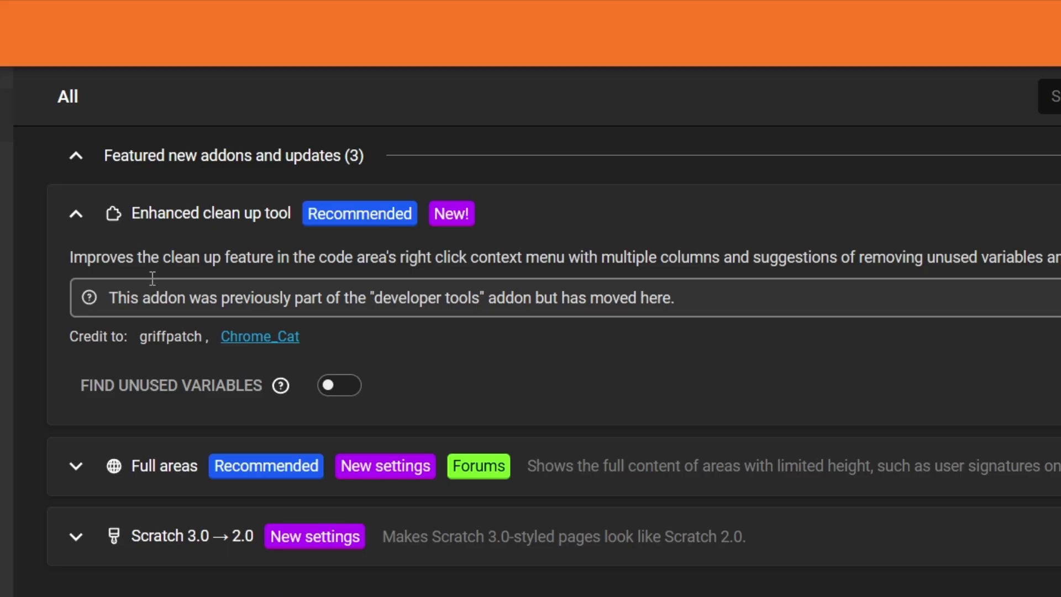
click(191, 234)
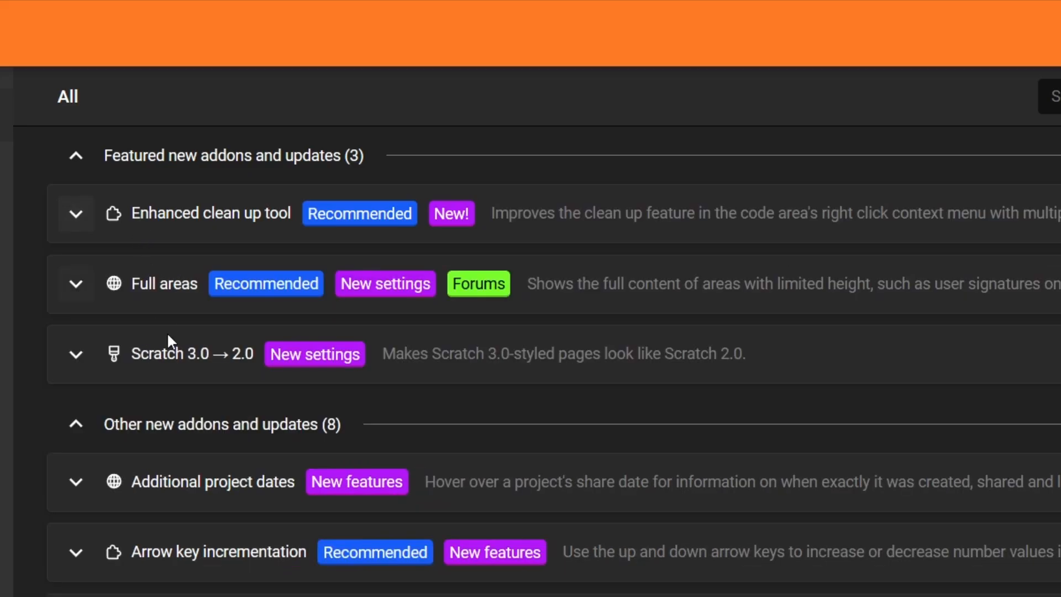
click(208, 481)
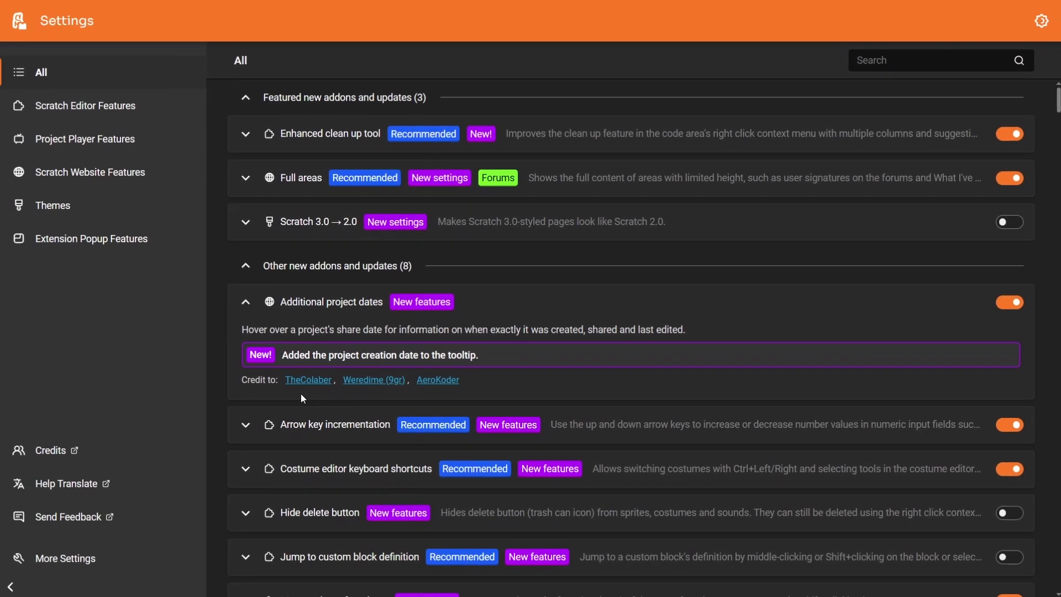
click(332, 302)
click(319, 221)
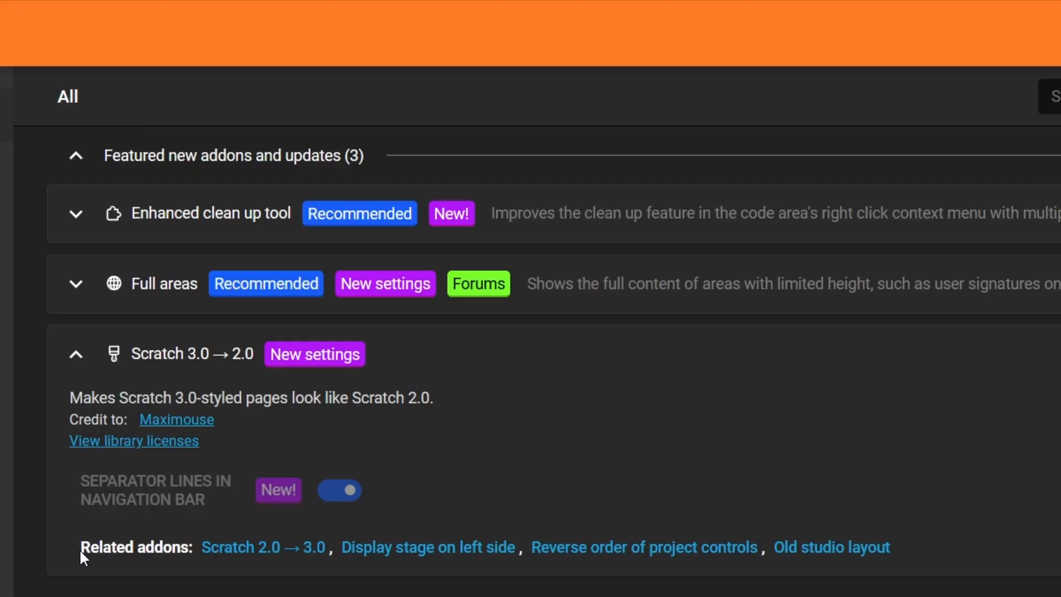
drag(80, 549, 191, 549)
click(284, 557)
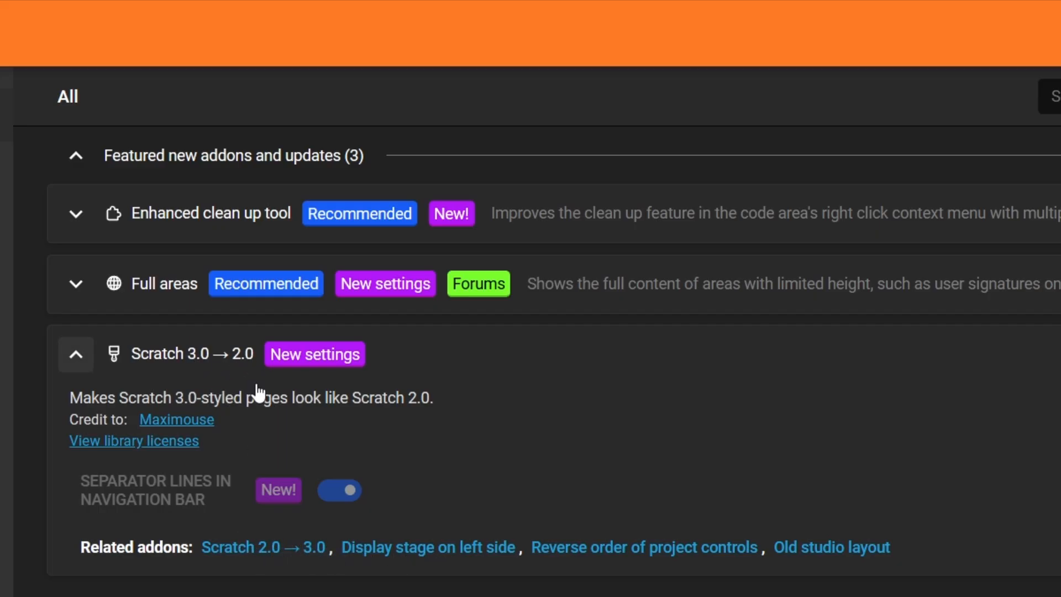
click(270, 549)
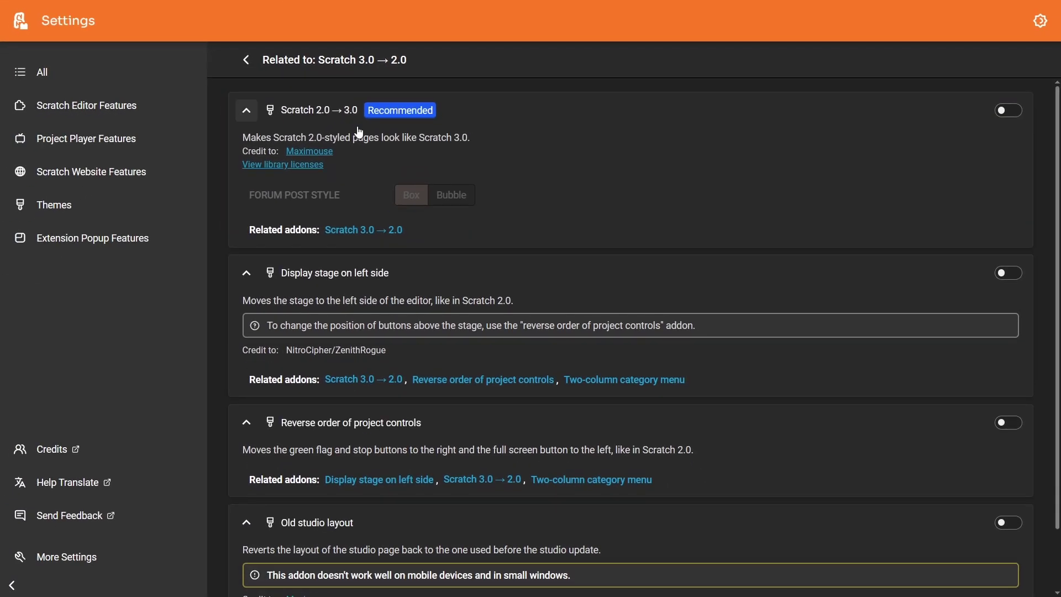
scroll(361, 133, down, 2)
scroll(361, 134, up, 2)
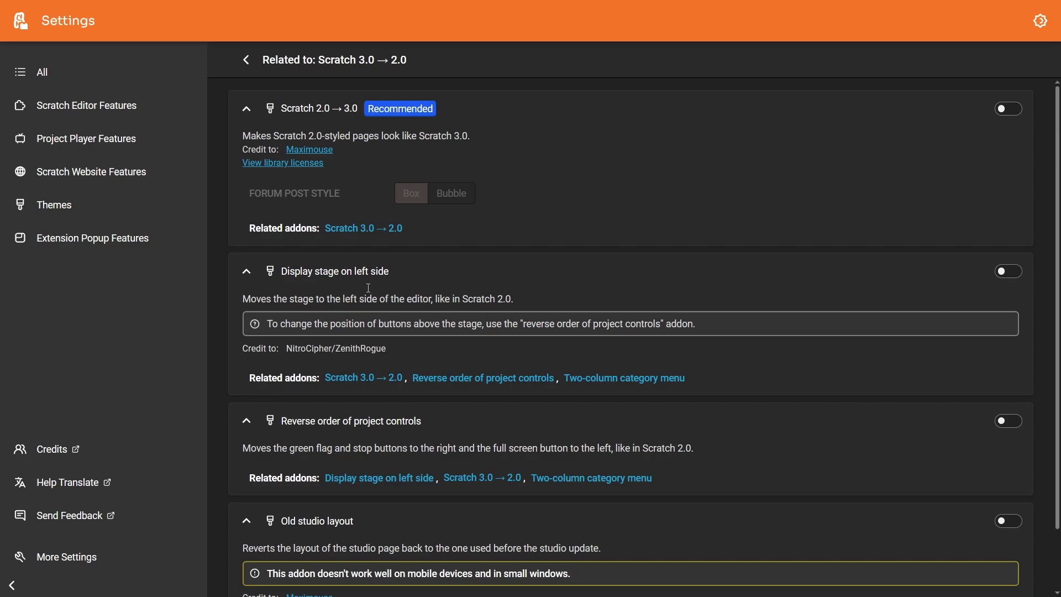
- Return to the full addon list and expand Additional project dates and Enhanced clean up tool
click(246, 60)
scroll(348, 145, up, 2)
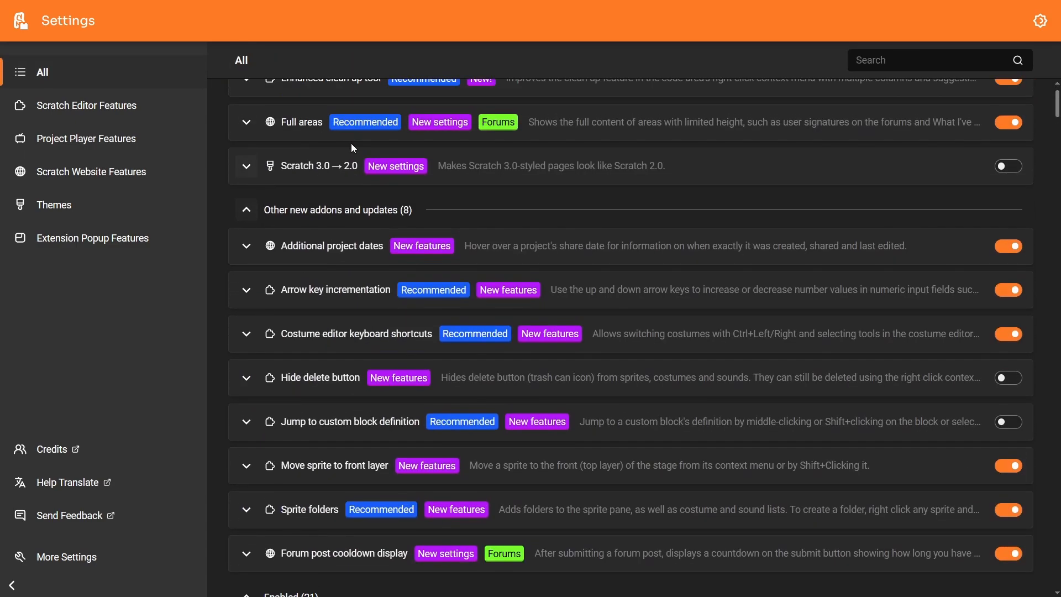
click(349, 247)
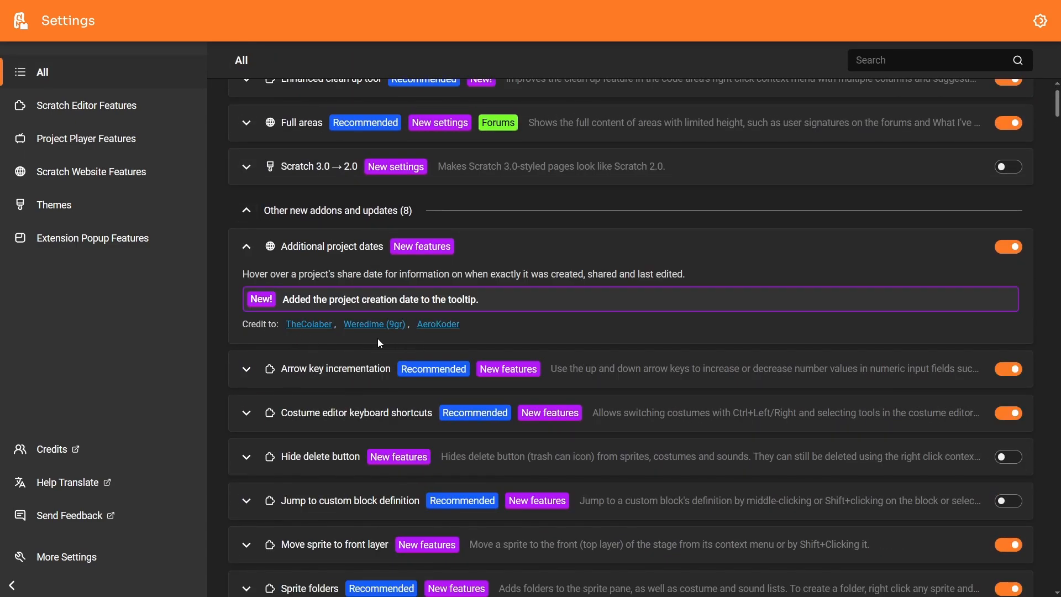
click(298, 169)
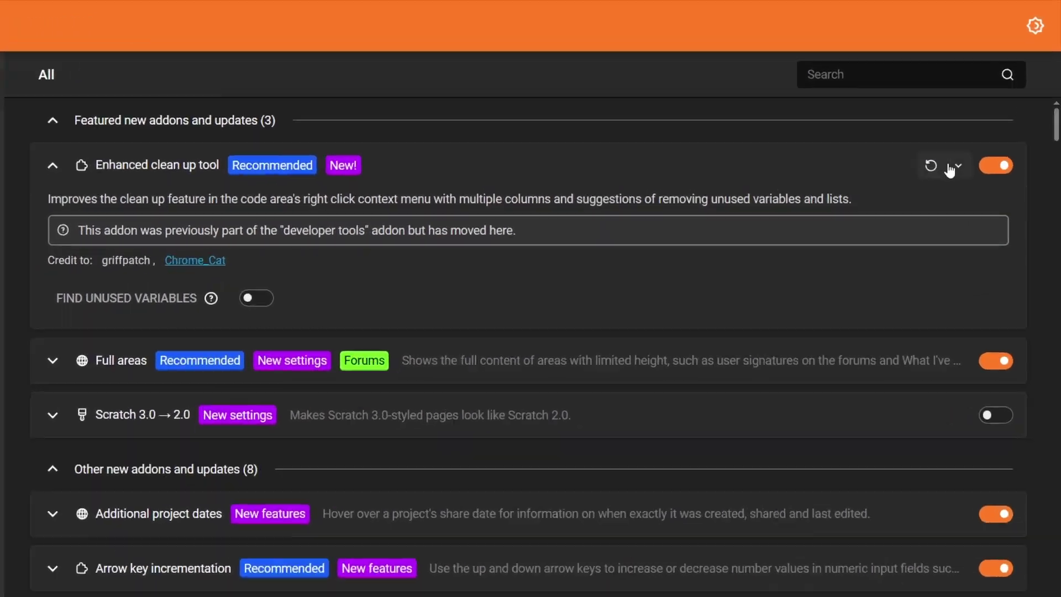
- Export the Enhanced clean up tool's settings to a JSON file from its save/load menu
click(978, 133)
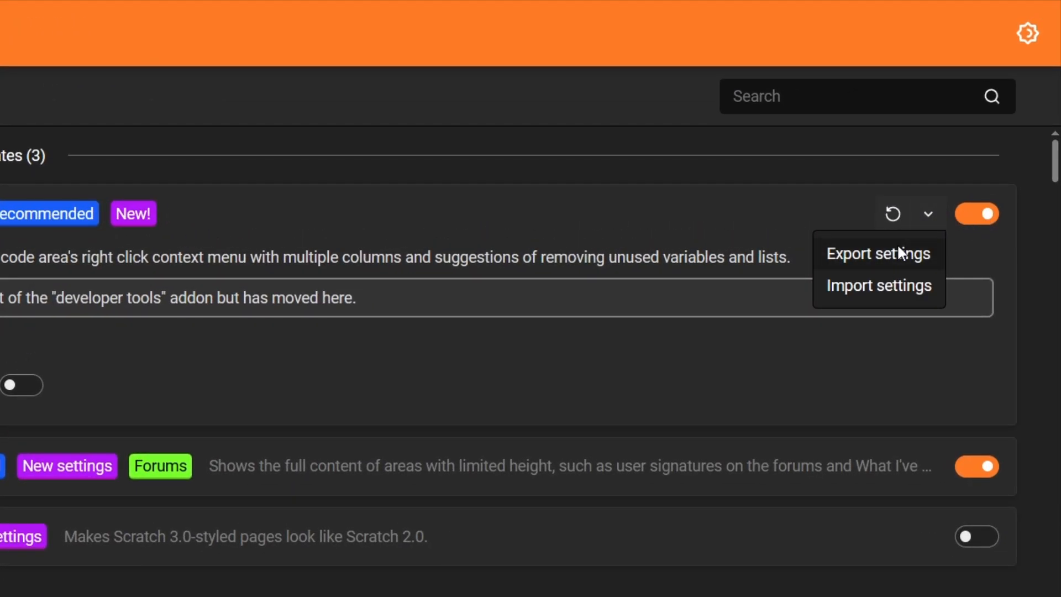
click(879, 253)
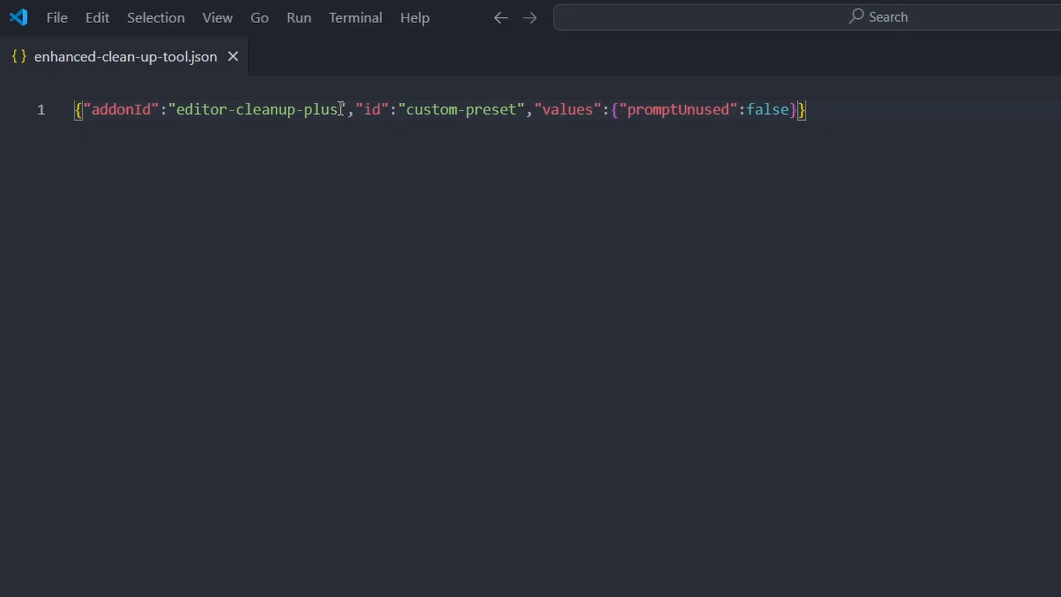
- Highlight the editor-cleanup-plus id, then replace promptUnused's false value with true in the JSON
drag(341, 110, 178, 109)
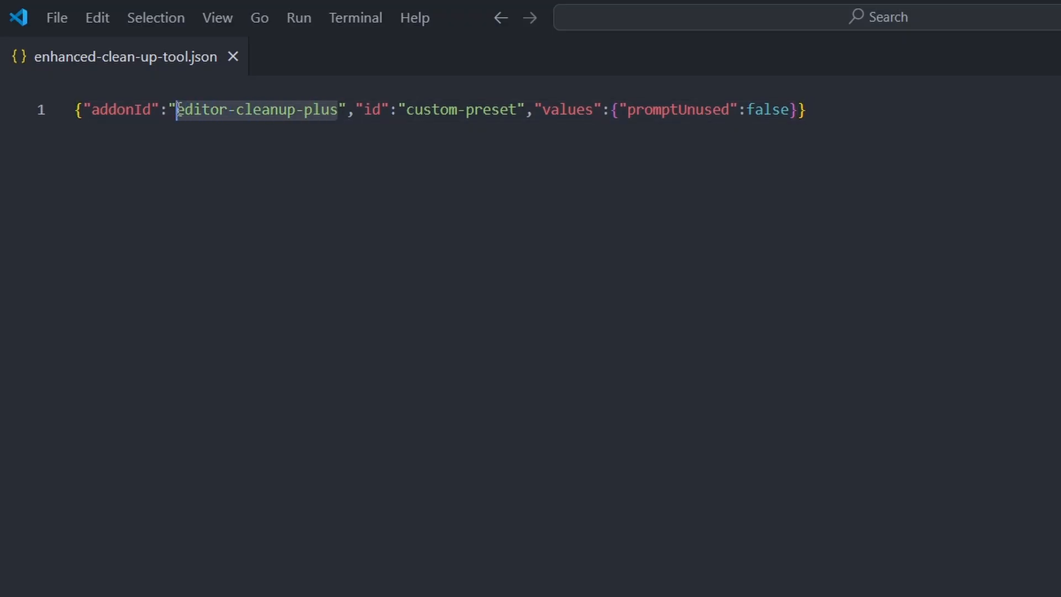
click(808, 109)
double_click(768, 109)
text(true)
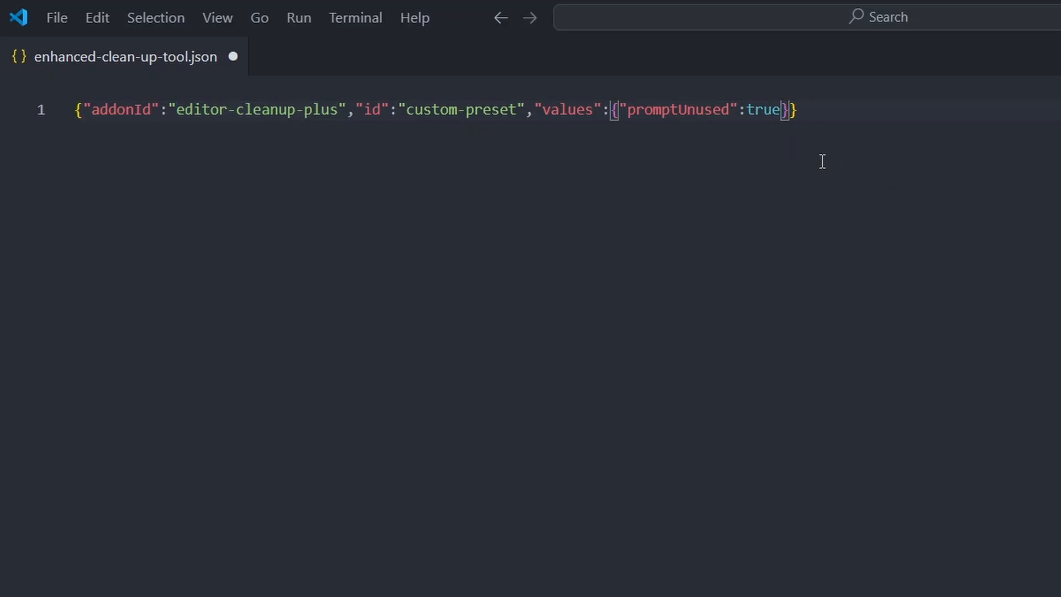
key(End)
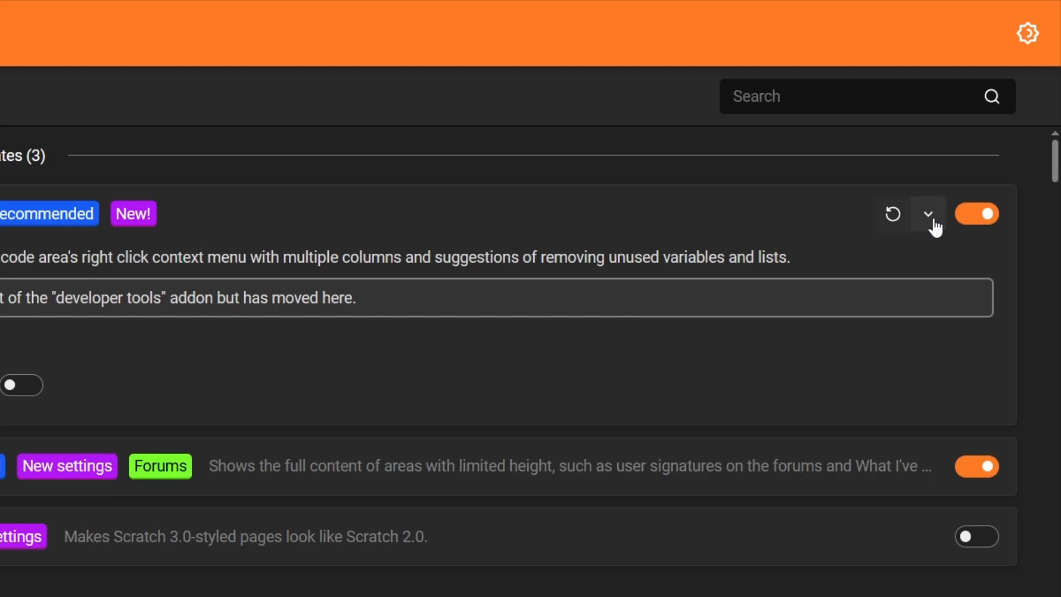
- Import the edited JSON into Enhanced clean up tool, confirming the overwrite so Find unused variables turns on
click(928, 214)
click(878, 285)
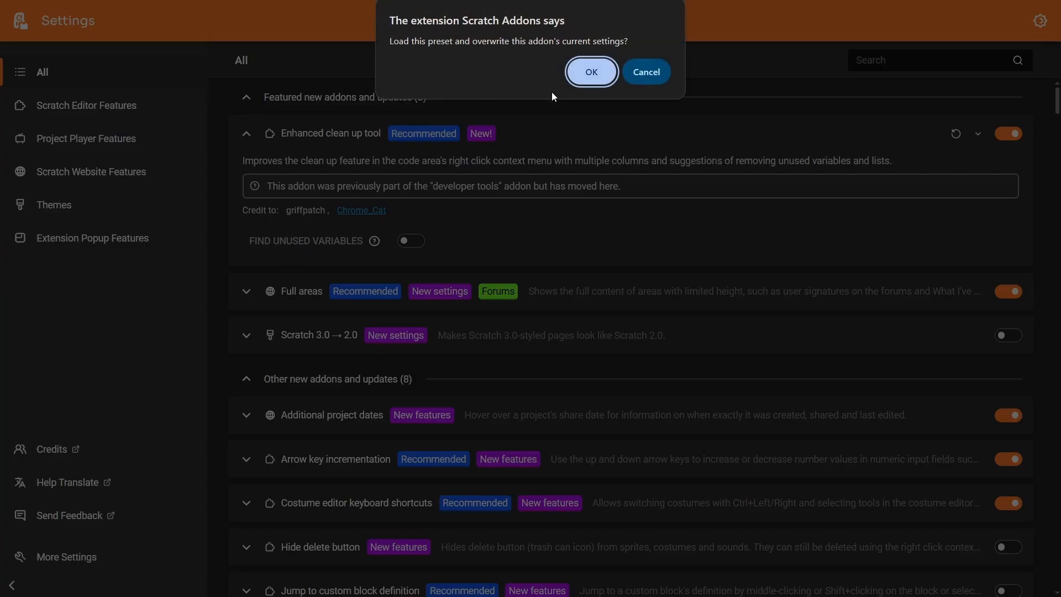
click(582, 66)
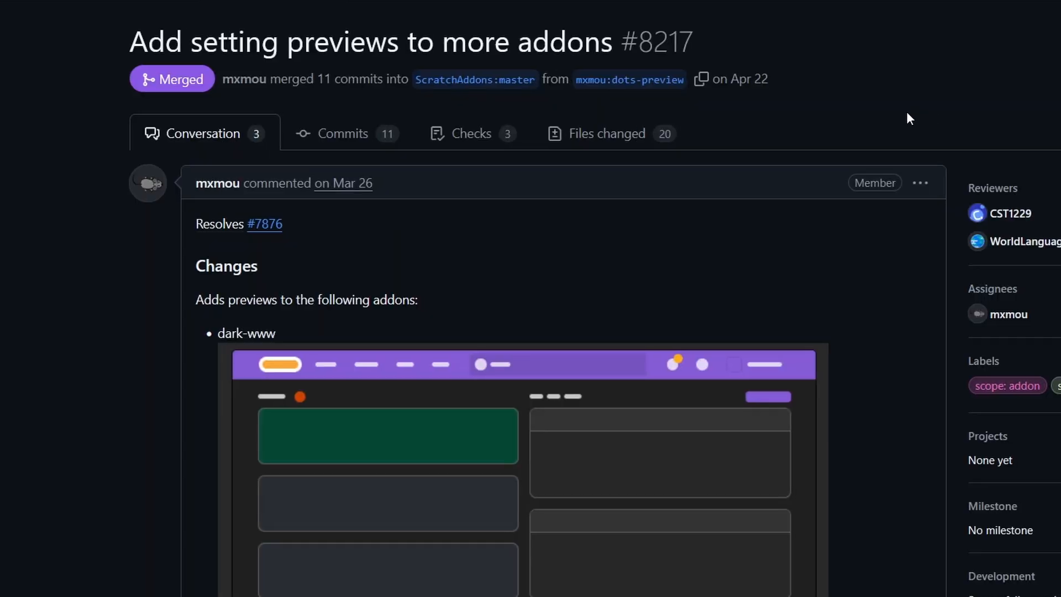
scroll(814, 126, down, 2)
scroll(533, 167, down, 2)
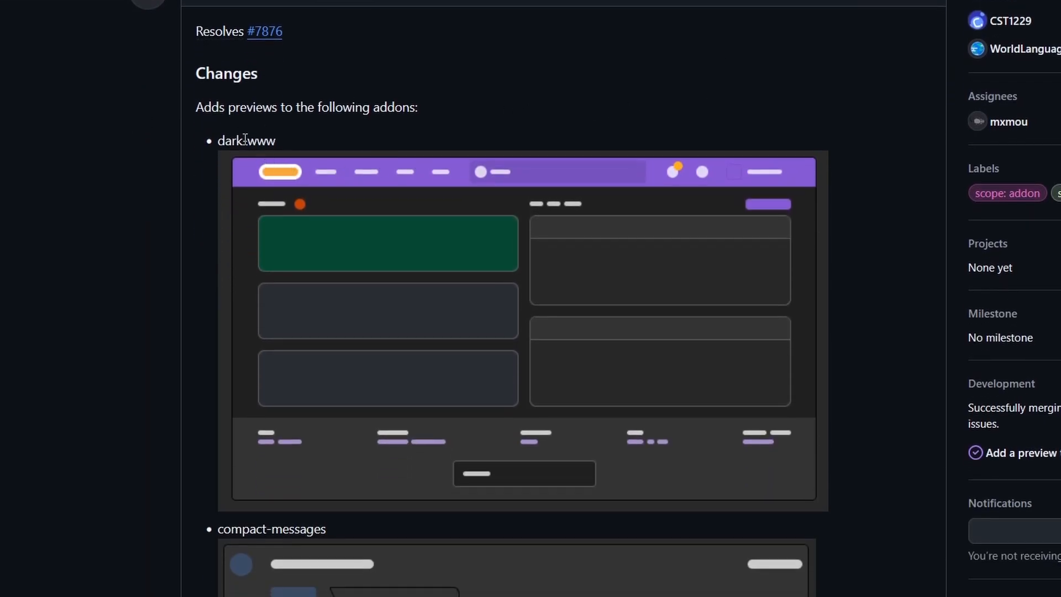
drag(219, 141, 275, 140)
scroll(293, 133, down, 3)
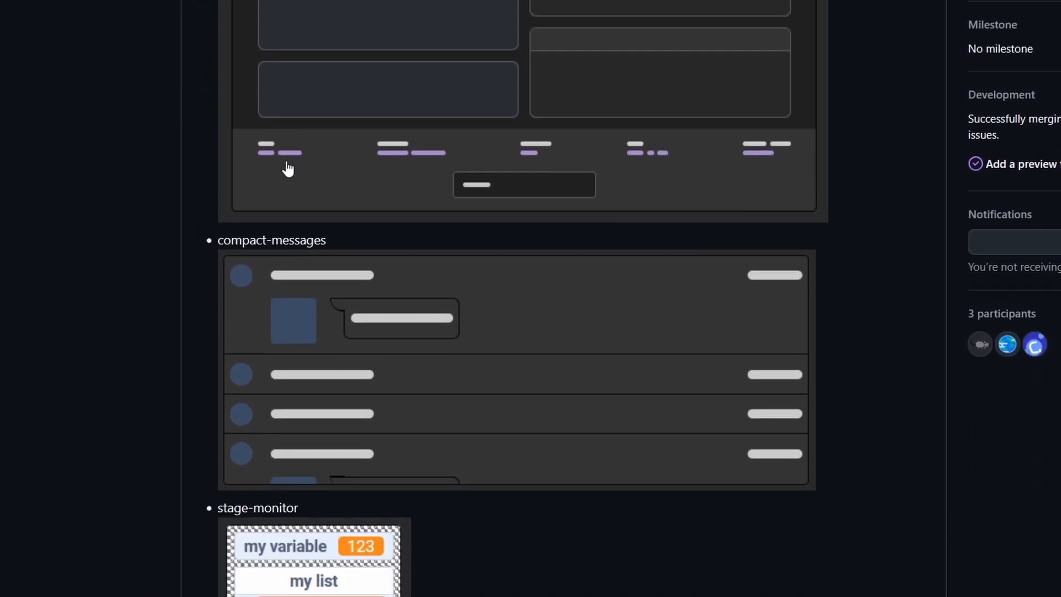
mouse_move(217, 240)
mouse_down()
mouse_move(327, 239)
mouse_move(218, 218)
mouse_up()
scroll(272, 235, down, 3)
click(530, 263)
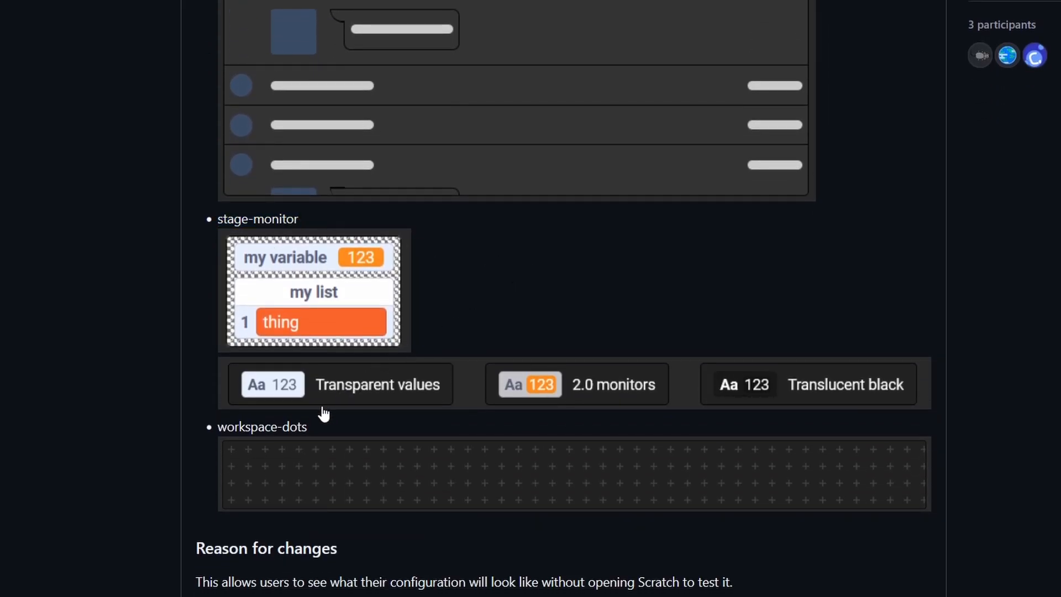
double_click(284, 426)
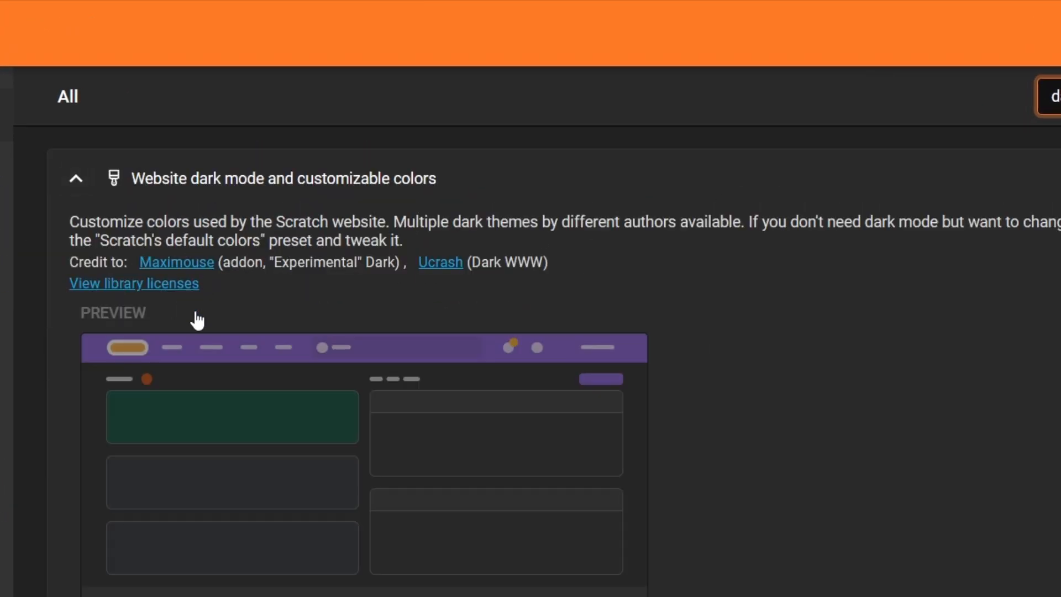
- In Compact messages, try hiding message type icons and enable Remove borders
click(327, 191)
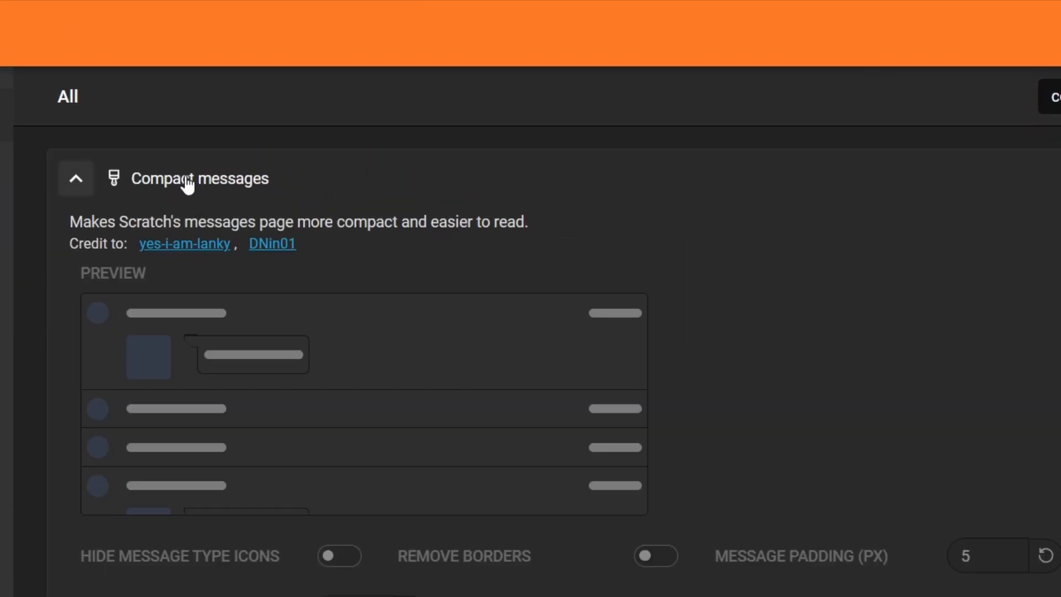
click(331, 556)
click(655, 555)
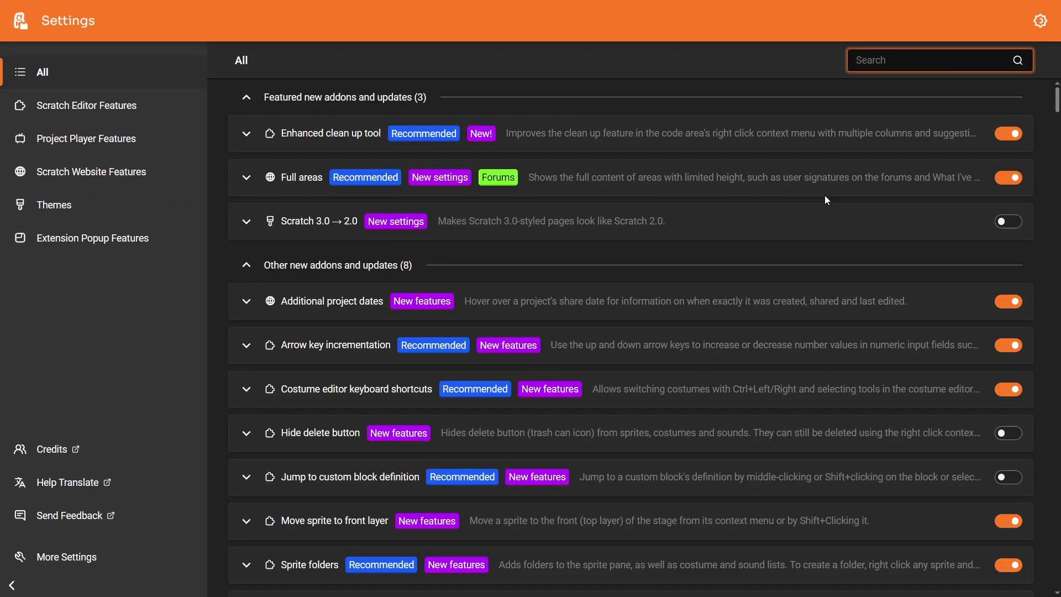
text(stage)
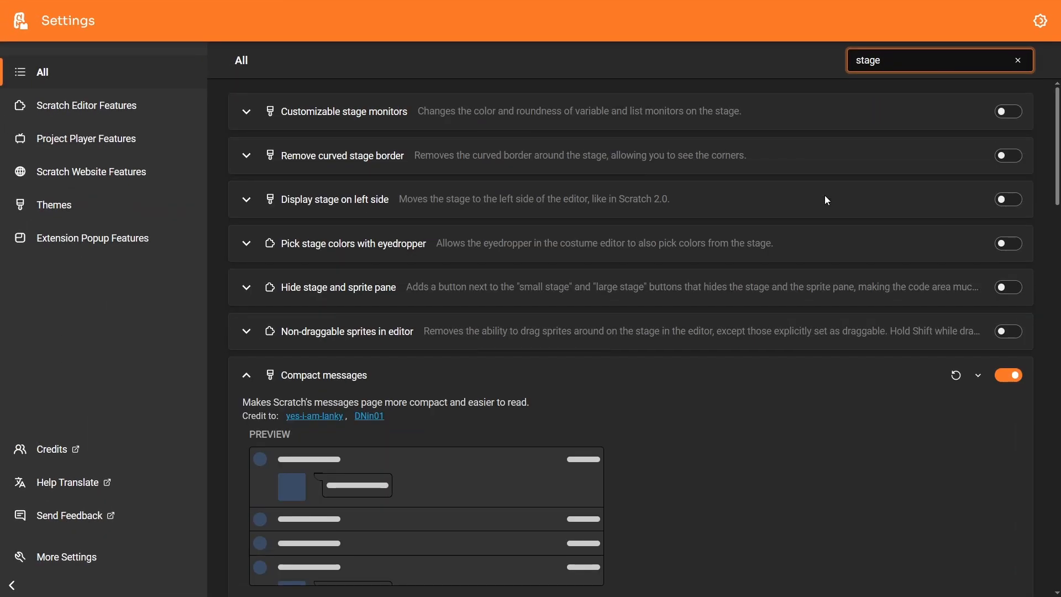
text(-monitor)
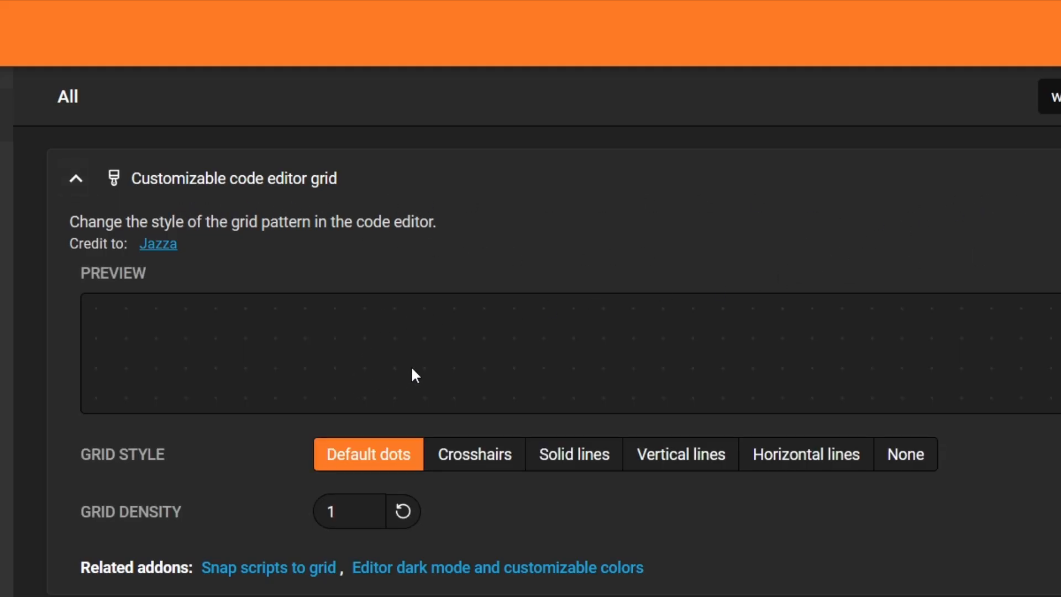
- Preview the code editor grid styles Crosshairs, Solid lines, Vertical lines and Horizontal lines
click(480, 454)
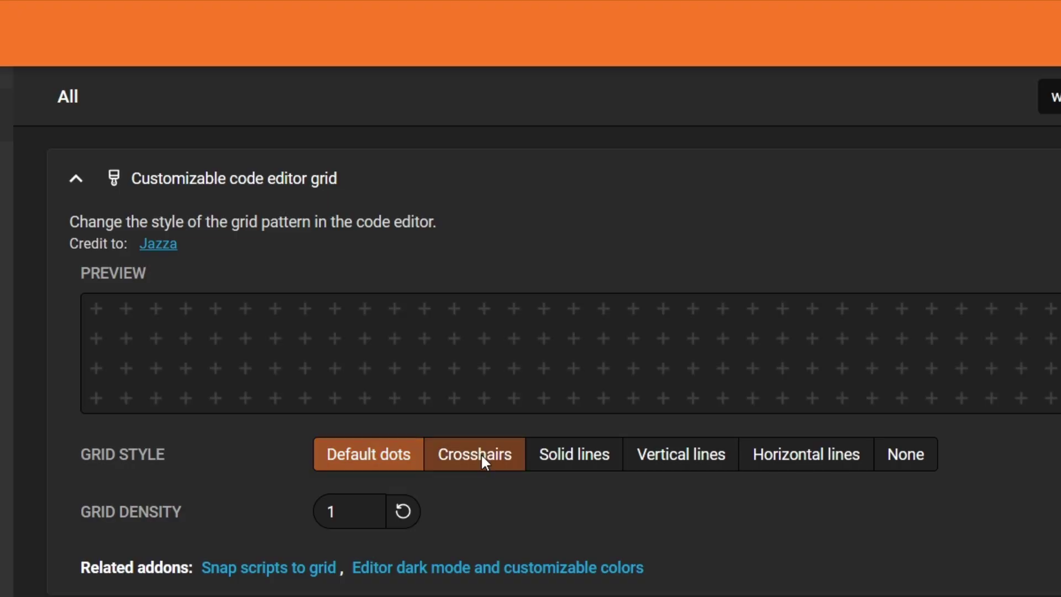
click(590, 464)
click(682, 454)
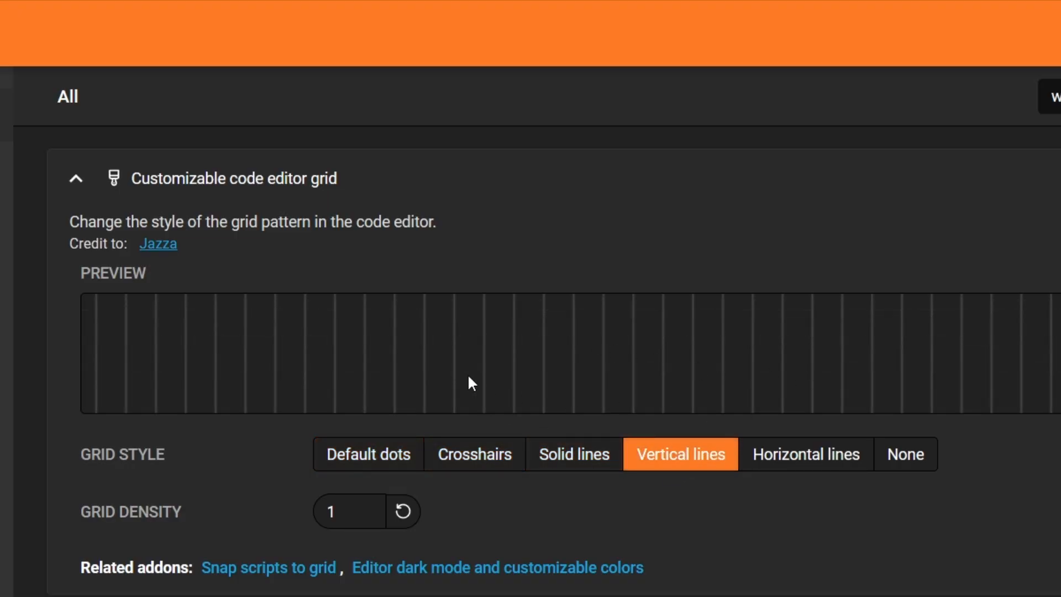
click(808, 455)
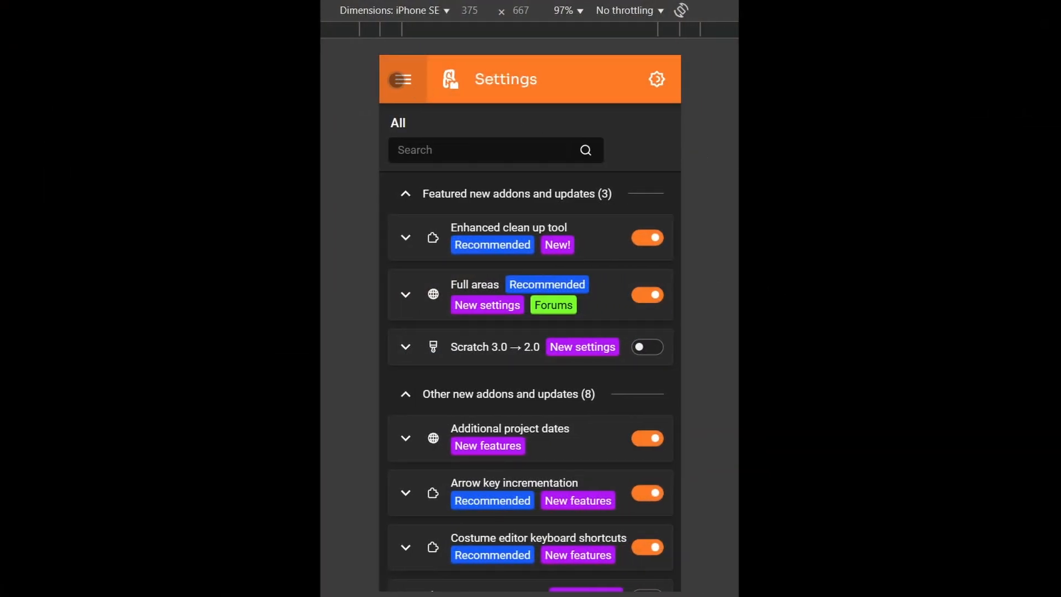
- From the hamburger menu, expand Scratch Editor Features and filter the list to Code Editor addons
click(403, 79)
click(403, 78)
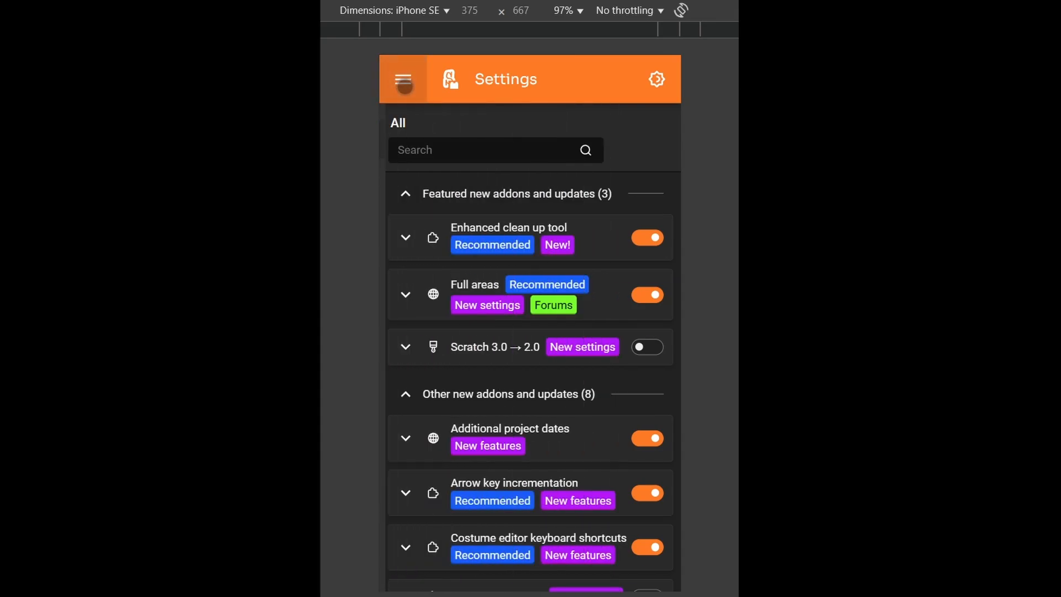
click(403, 79)
click(480, 177)
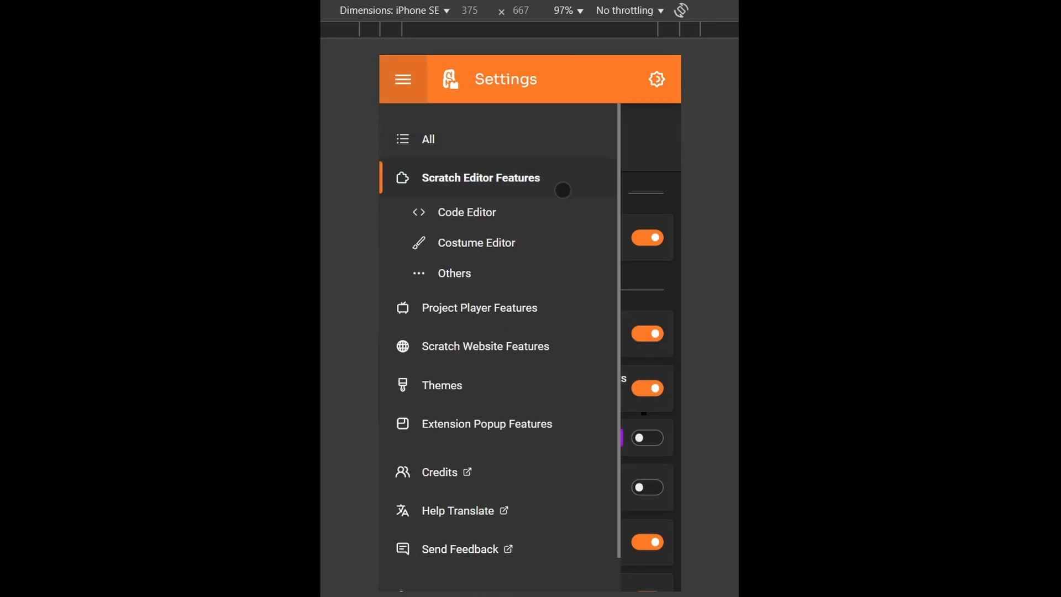
click(526, 210)
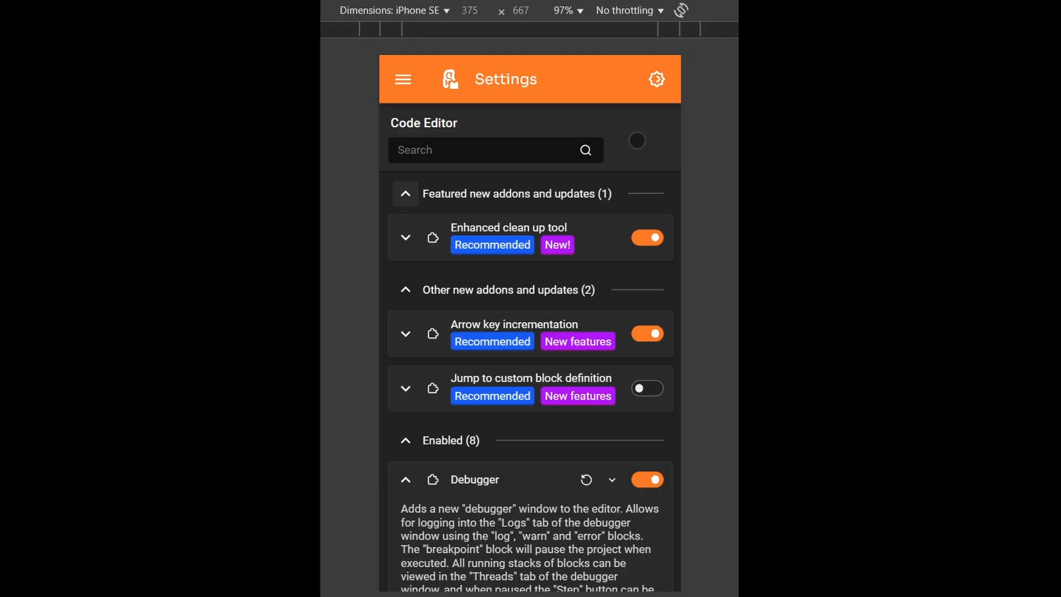
scroll(627, 136, down, 3)
scroll(641, 174, down, 2)
scroll(642, 182, down, 4)
scroll(643, 182, down, 4)
scroll(646, 208, down, 4)
scroll(647, 236, down, 4)
scroll(647, 235, down, 5)
scroll(646, 235, down, 4)
scroll(647, 237, down, 4)
scroll(645, 240, down, 4)
scroll(645, 242, down, 4)
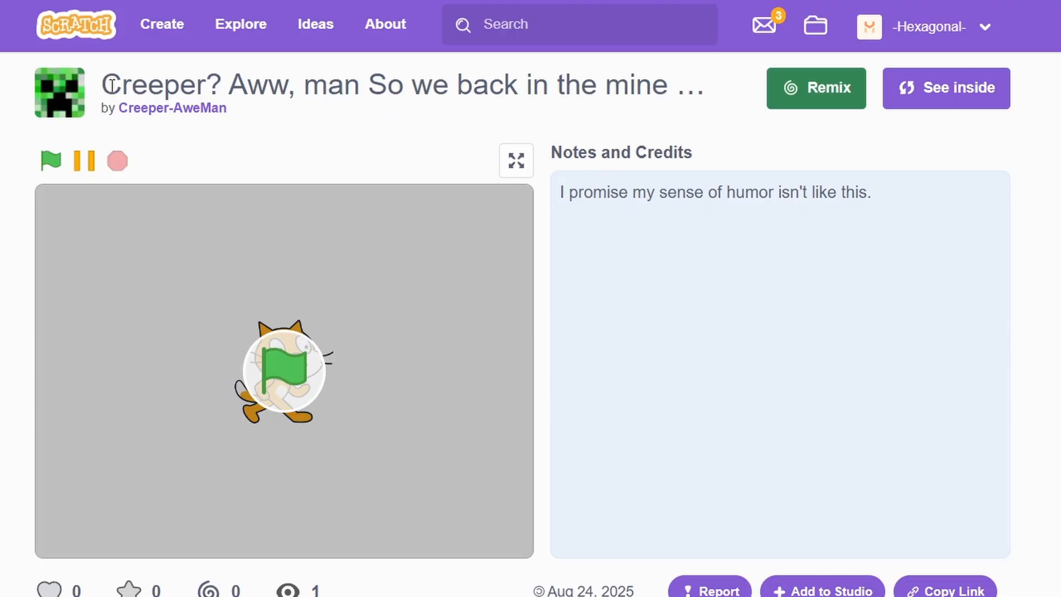
- Highlight the cut-off project title, then switch on Full areas' Project titles toggle
drag(104, 84, 697, 103)
click(712, 98)
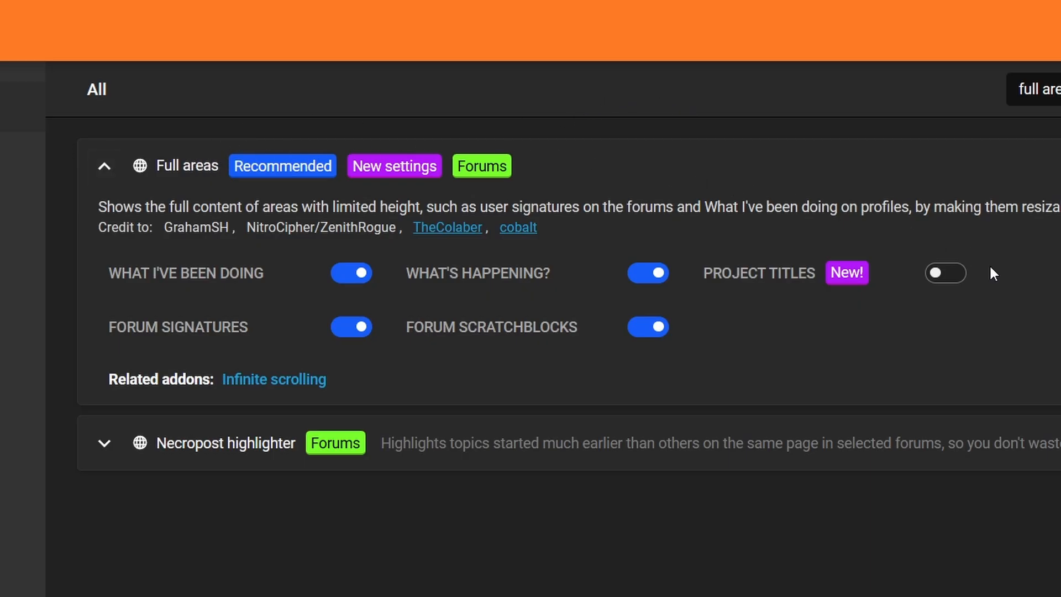
click(949, 273)
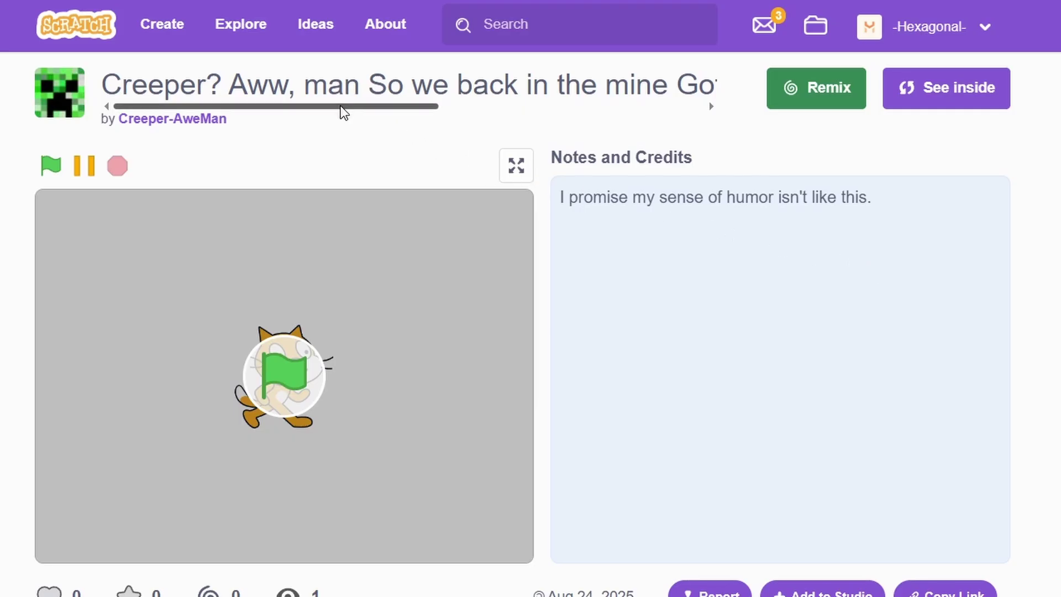
drag(344, 108, 634, 114)
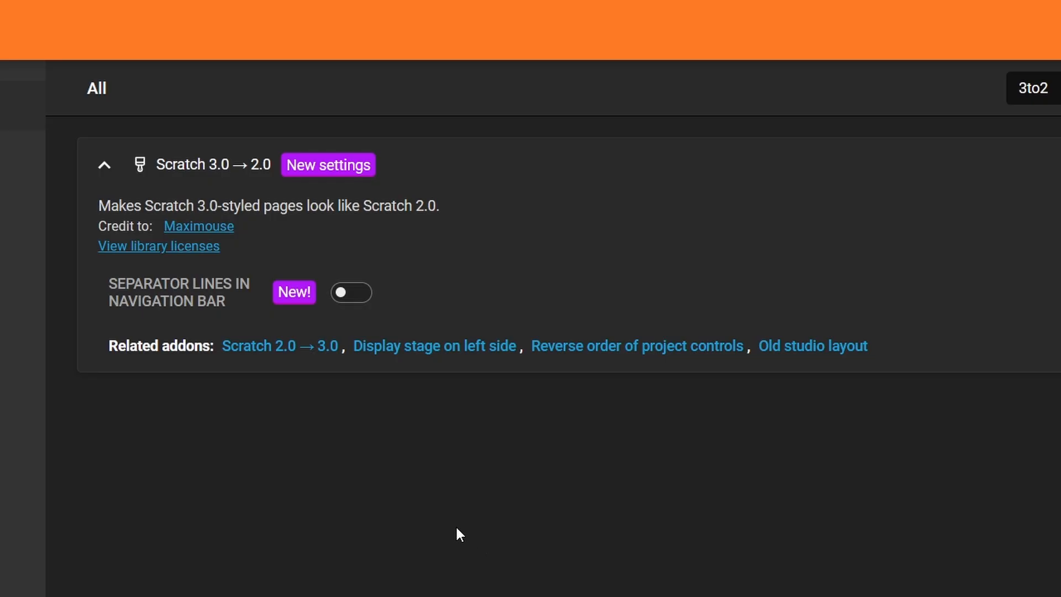